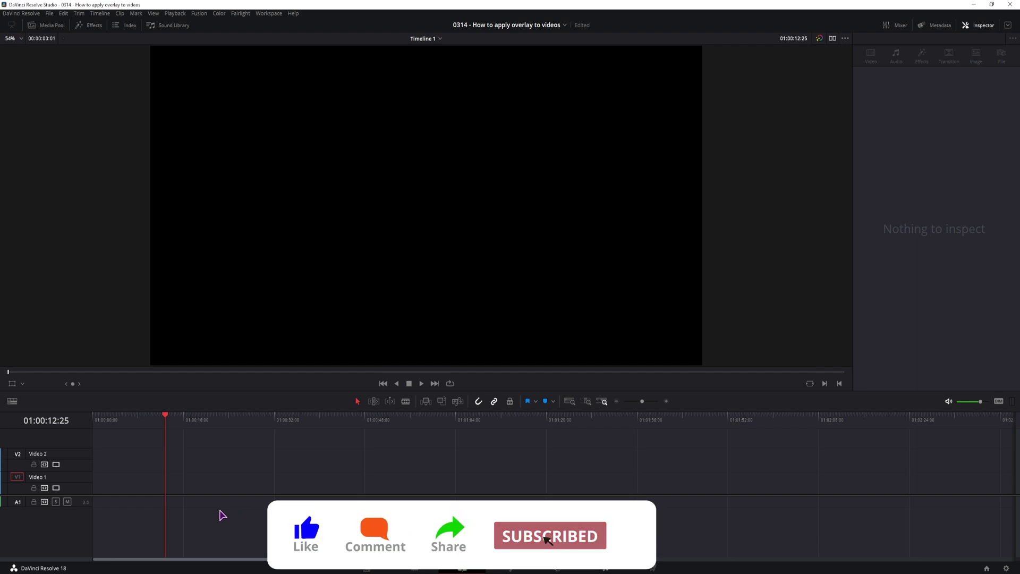
Import the Space Ship clip into the media pool and place it on Video 2
{"action": "key", "text": "alt+Tab"}
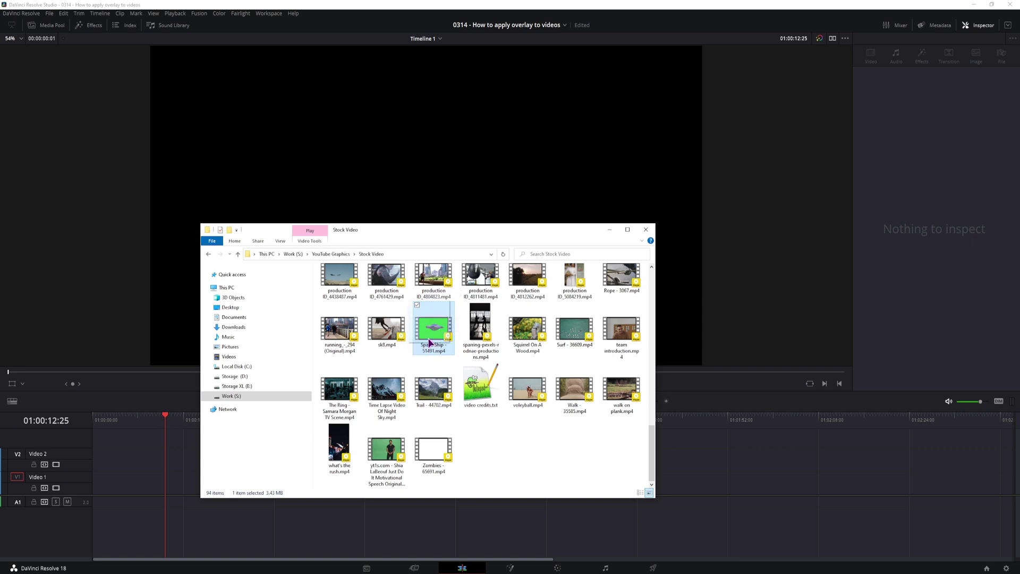
{"action": "left_click", "coordinate": [53, 26]}
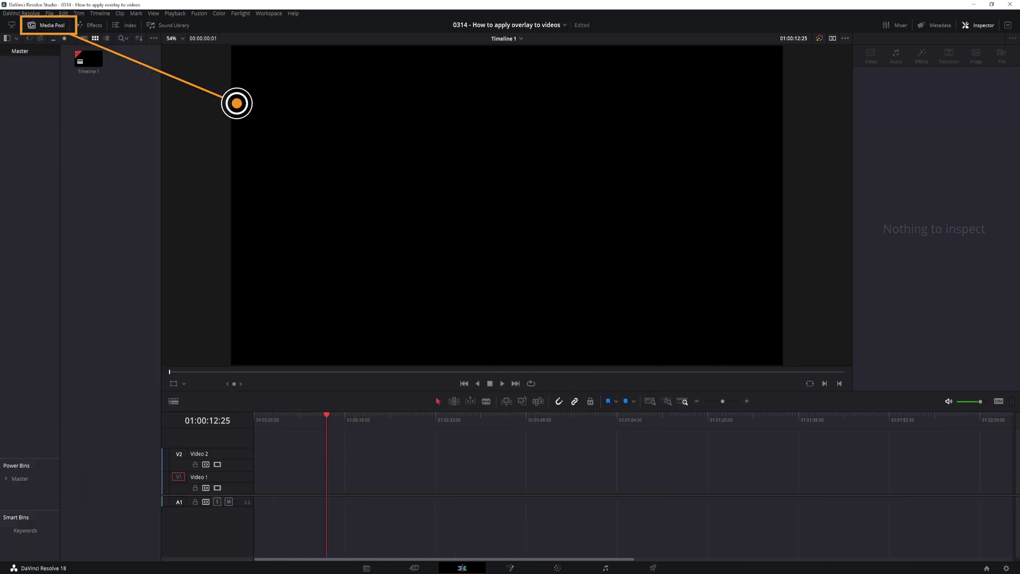
{"action": "key", "text": "alt+Tab"}
{"action": "left_click_drag", "start_coordinate": [434, 328], "coordinate": [113, 217]}
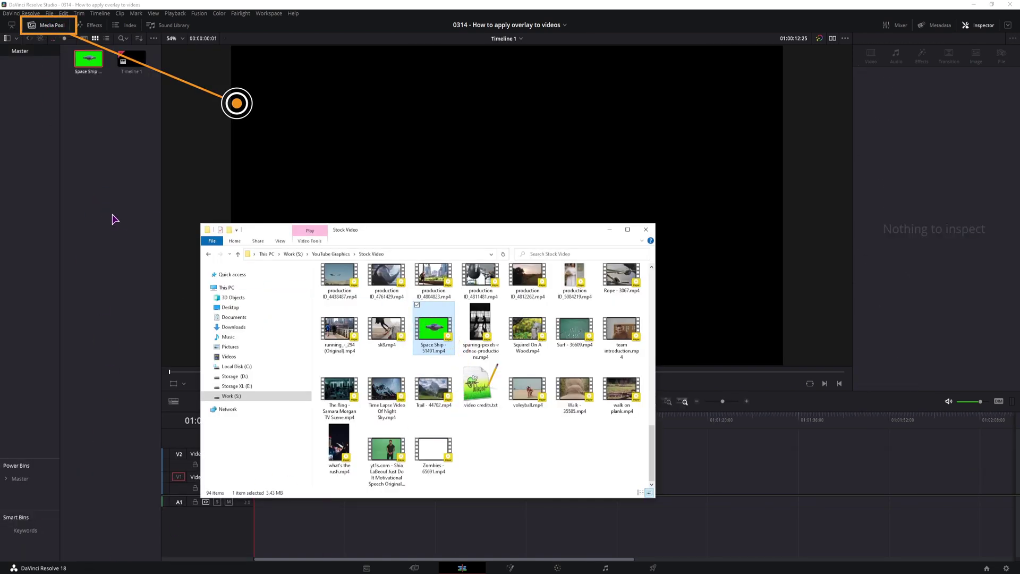
{"action": "left_click", "coordinate": [121, 192]}
{"action": "left_click_drag", "start_coordinate": [91, 63], "coordinate": [299, 465]}
{"action": "left_click", "coordinate": [277, 488]}
{"action": "left_click", "coordinate": [281, 420]}
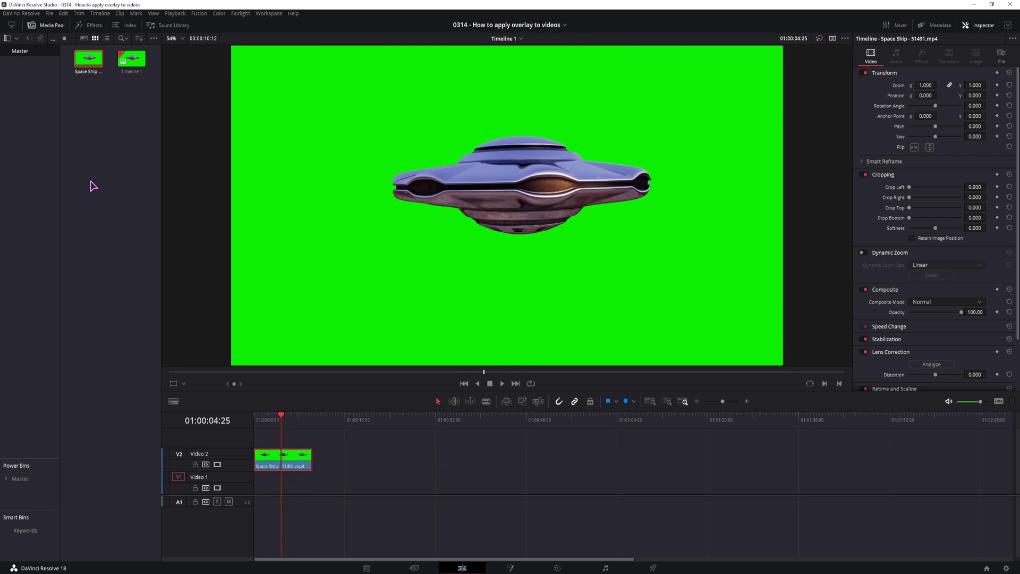
Import the city street footage from the Stock Video folder for Video 1
{"action": "left_click", "coordinate": [89, 25]}
{"action": "key", "text": "alt+Tab"}
{"action": "left_click", "coordinate": [474, 450]}
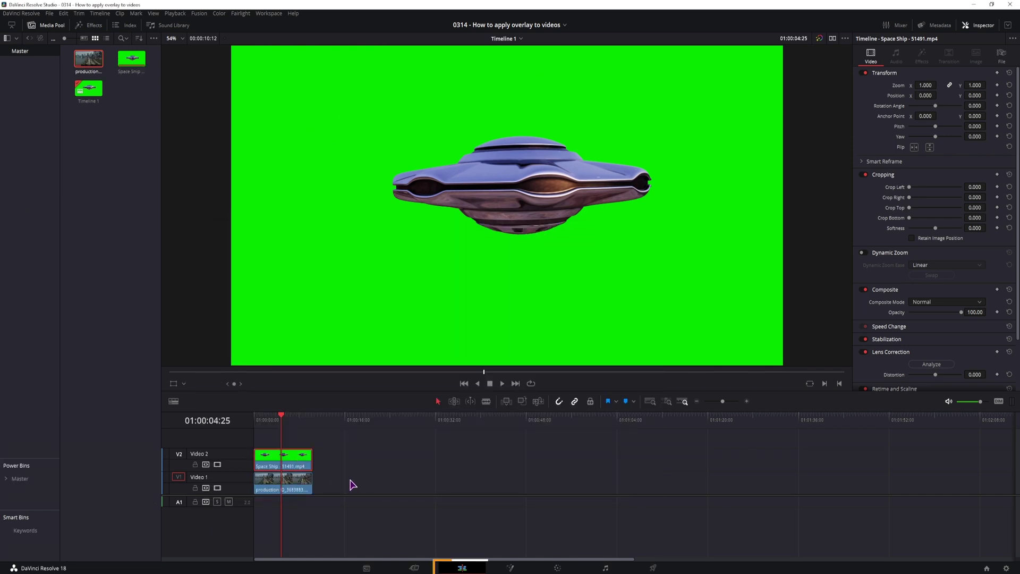
{"action": "left_click", "coordinate": [512, 568]}
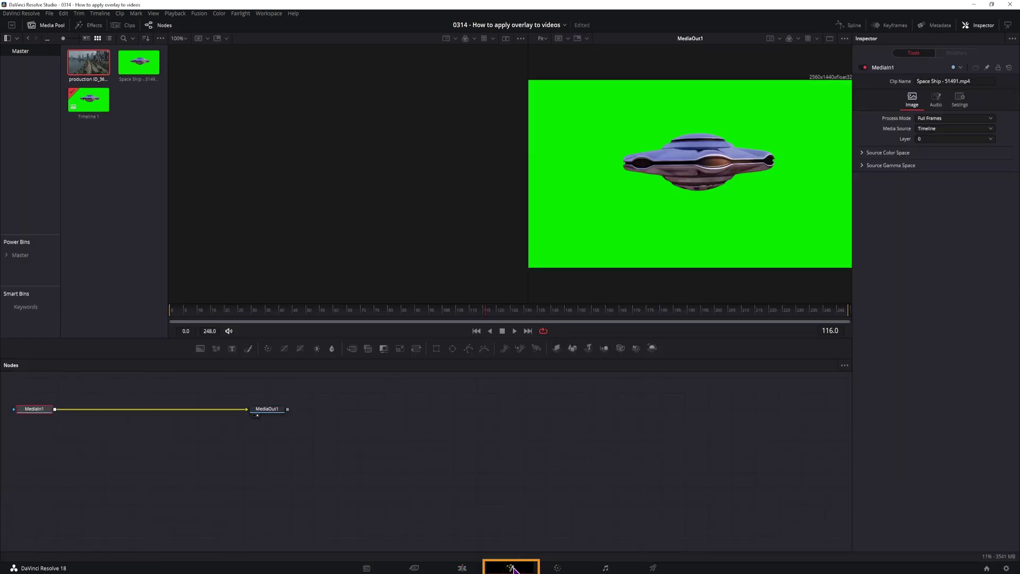
{"action": "left_click", "coordinate": [561, 570]}
Search the effects for 'key' and apply the 3D Keyer to the Space Ship clip
{"action": "left_click", "coordinate": [461, 568]}
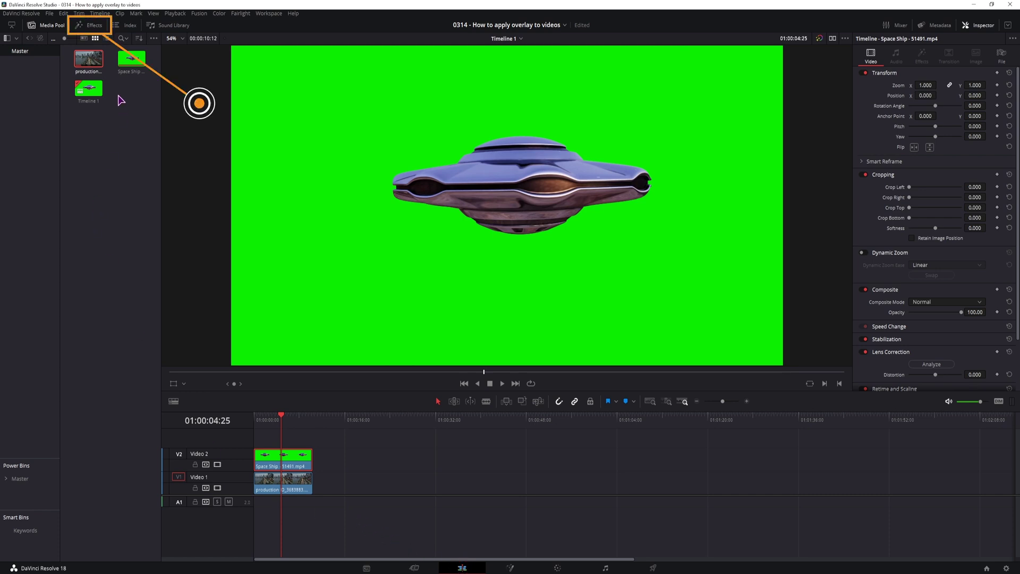
{"action": "left_click", "coordinate": [89, 25]}
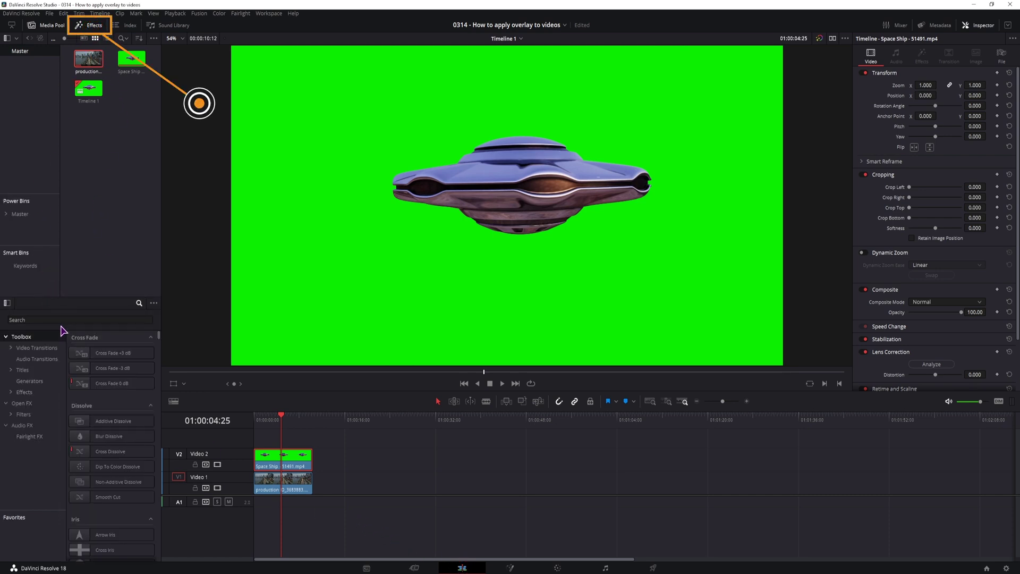
{"action": "left_click", "coordinate": [113, 319]}
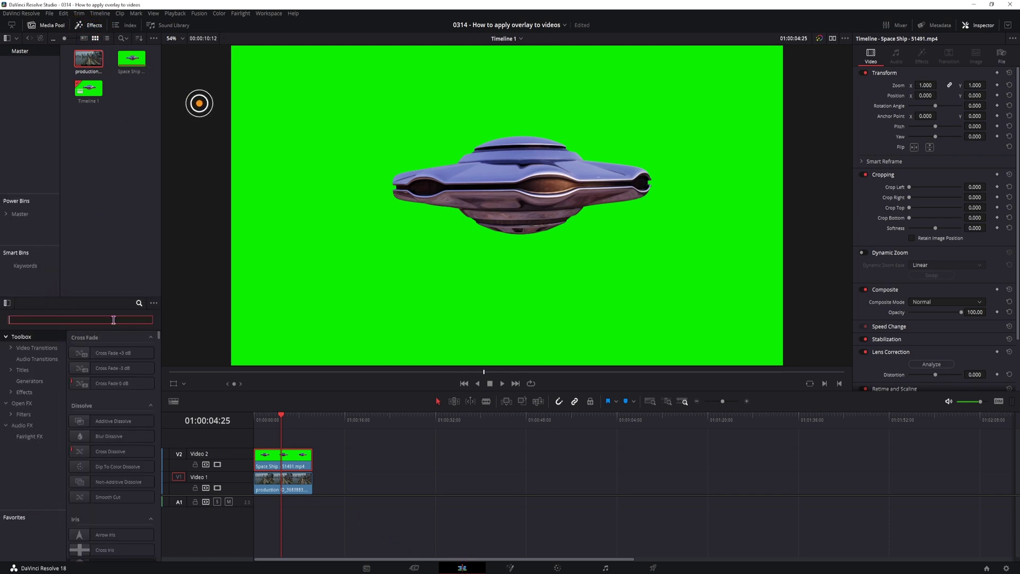
{"action": "type", "text": "key"}
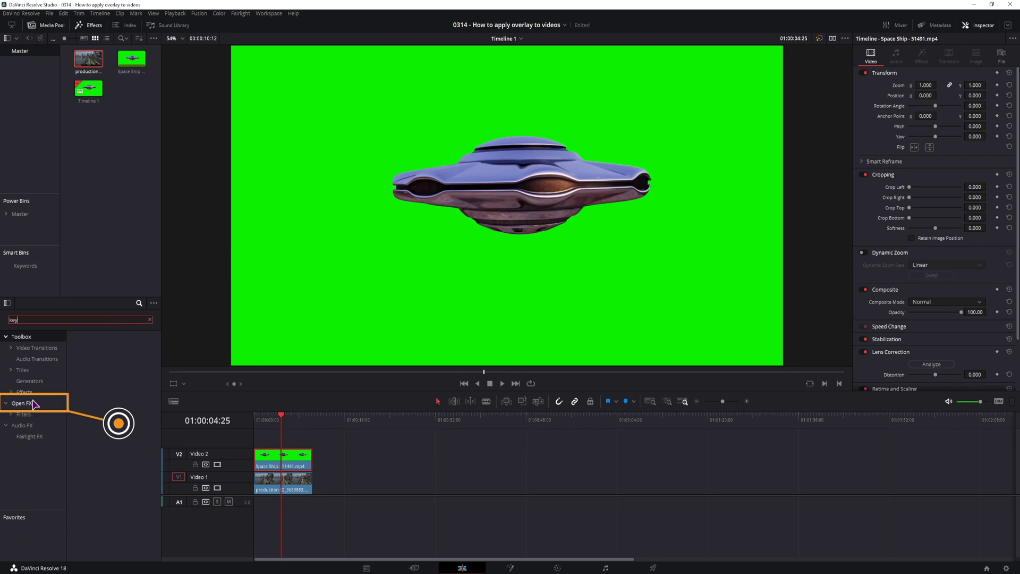
{"action": "left_click", "coordinate": [24, 403]}
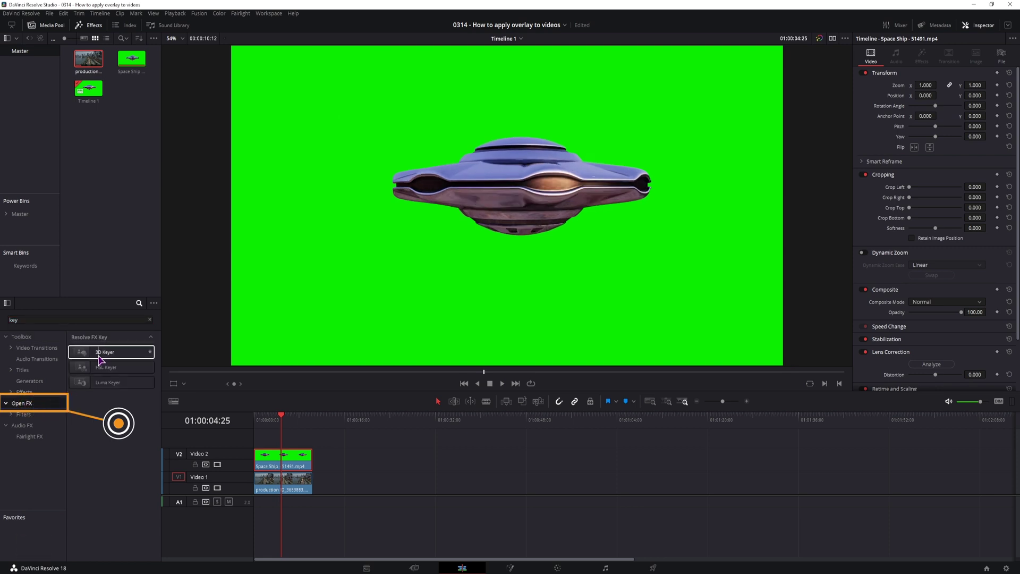
{"action": "mouse_move", "coordinate": [101, 352]}
{"action": "left_mouse_down"}
{"action": "mouse_move", "coordinate": [221, 377]}
{"action": "mouse_move", "coordinate": [289, 461]}
{"action": "left_mouse_up"}
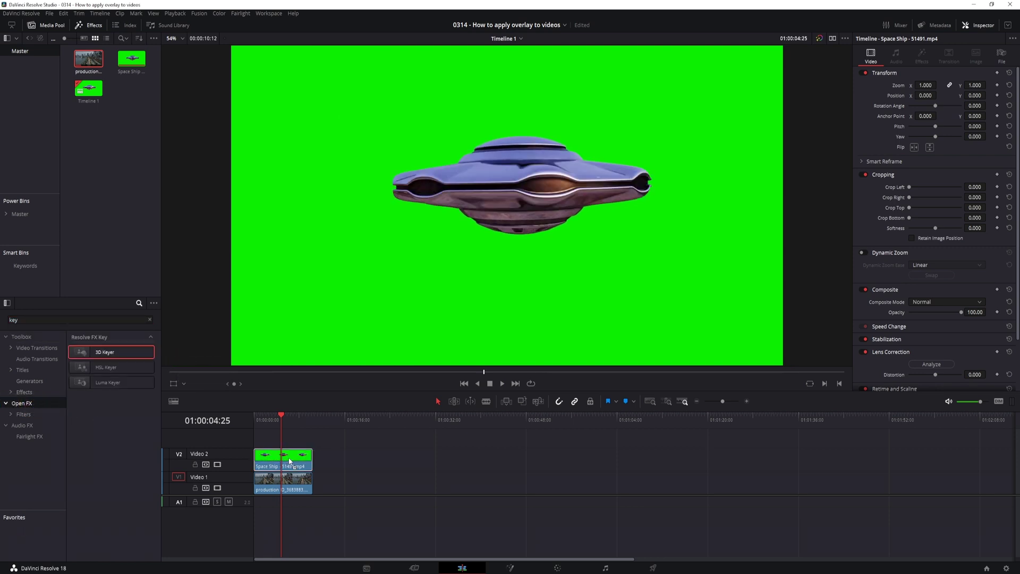
Show the 3D Keyer's settings and set the viewer to the Open FX Overlay
{"action": "left_click", "coordinate": [983, 29]}
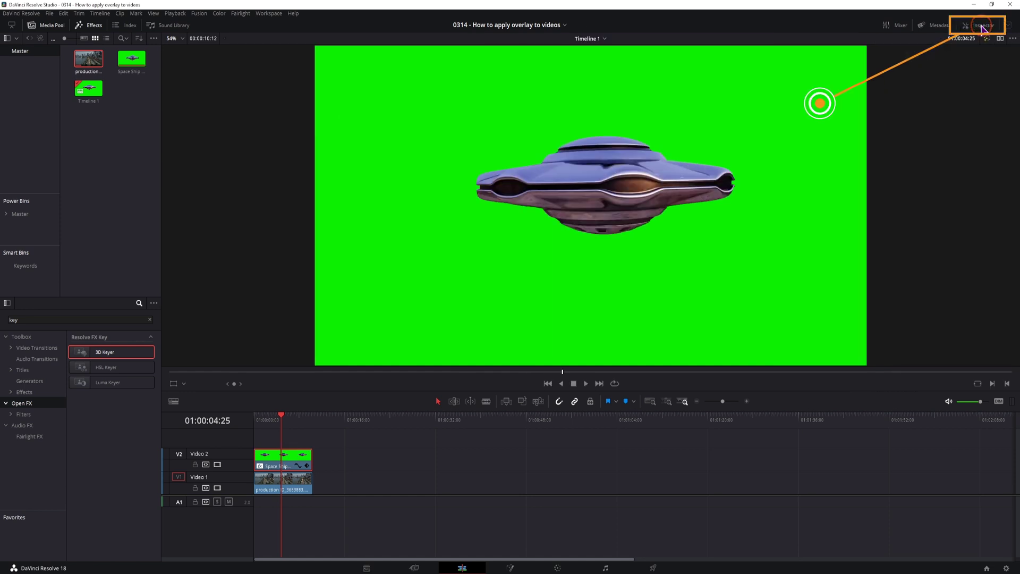
{"action": "left_click", "coordinate": [983, 30]}
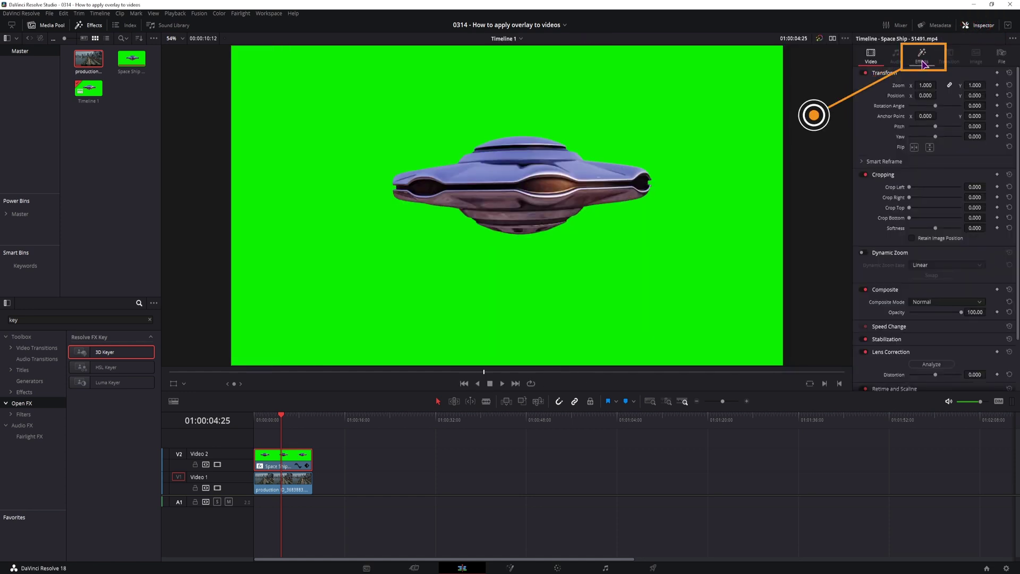
{"action": "left_click", "coordinate": [922, 59]}
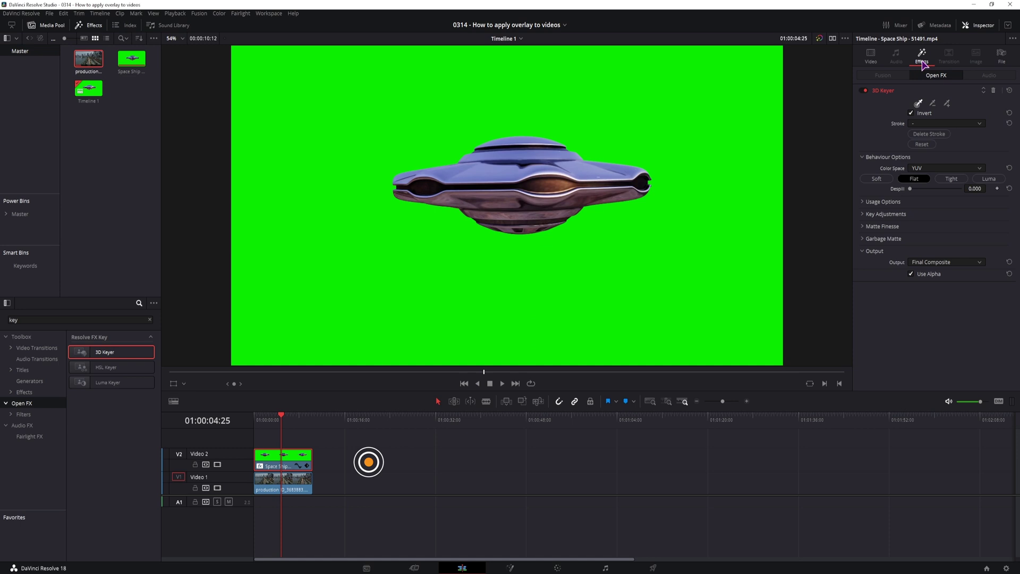
{"action": "left_click", "coordinate": [174, 383]}
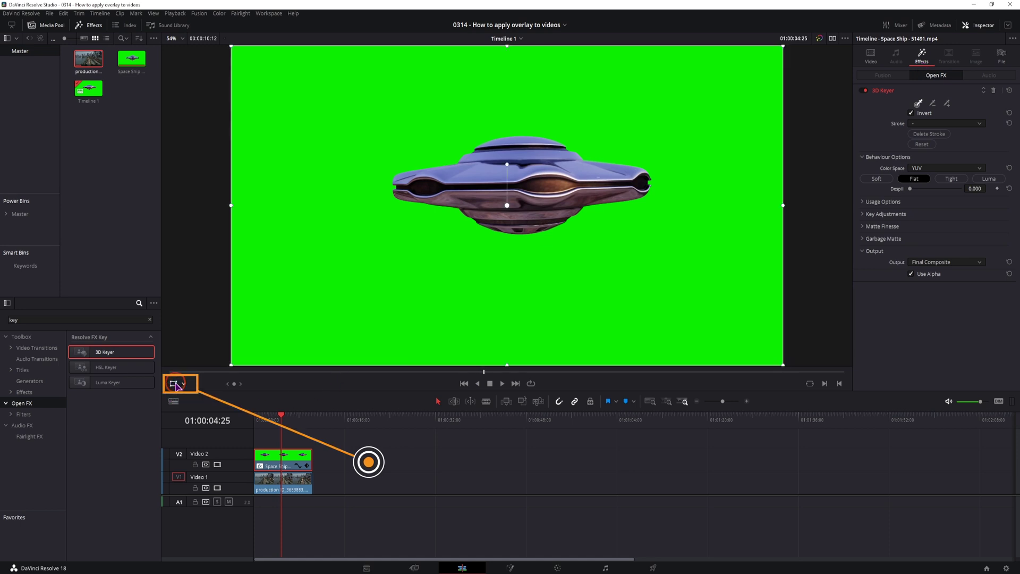
{"action": "left_click", "coordinate": [183, 384]}
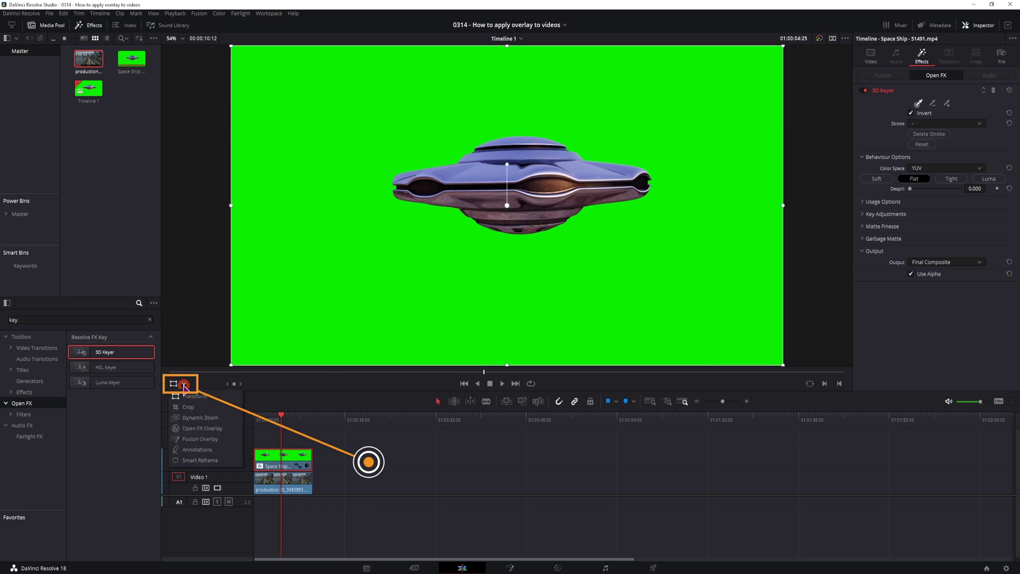
{"action": "left_click", "coordinate": [197, 428]}
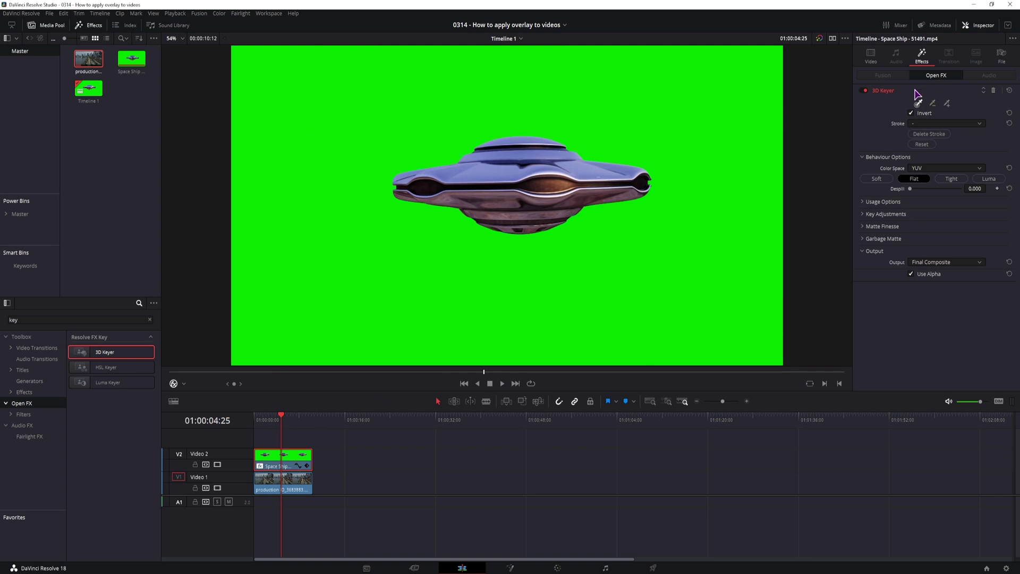
Stroke the green around the UFO and raise Matte Finesse Black Clip to 82.2
{"action": "left_click", "coordinate": [914, 108]}
{"action": "mouse_move", "coordinate": [692, 116]}
{"action": "left_mouse_down"}
{"action": "mouse_move", "coordinate": [710, 197]}
{"action": "mouse_move", "coordinate": [647, 264]}
{"action": "mouse_move", "coordinate": [464, 289]}
{"action": "mouse_move", "coordinate": [358, 236]}
{"action": "mouse_move", "coordinate": [350, 145]}
{"action": "mouse_move", "coordinate": [370, 107]}
{"action": "left_mouse_up"}
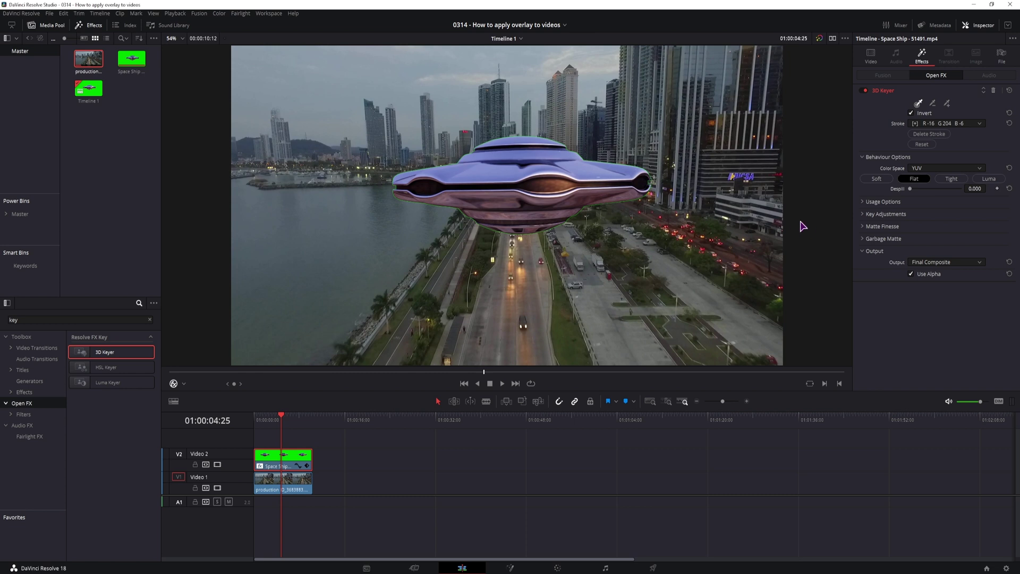
{"action": "left_click", "coordinate": [862, 226]}
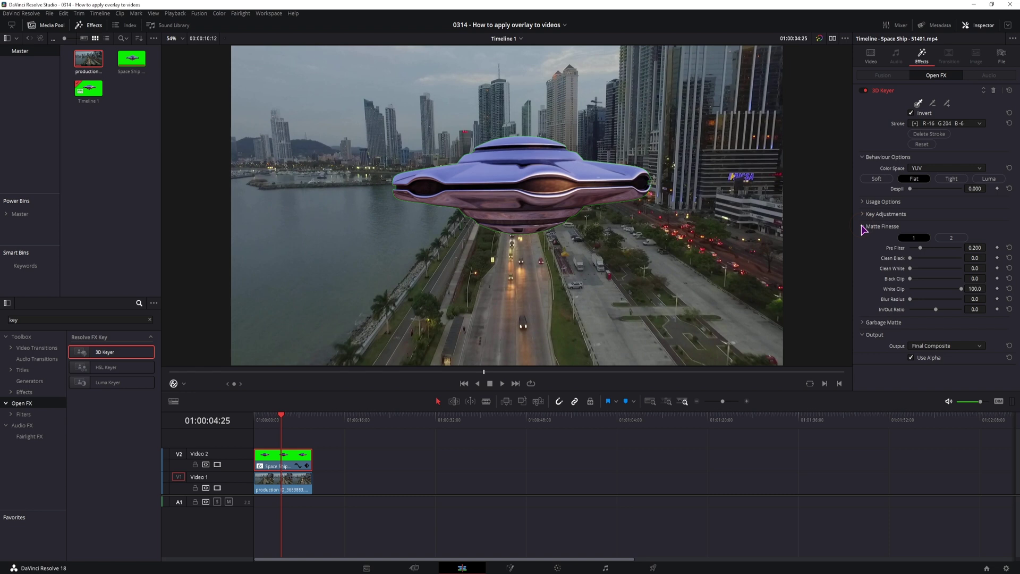
{"action": "left_click_drag", "start_coordinate": [909, 279], "coordinate": [951, 278]}
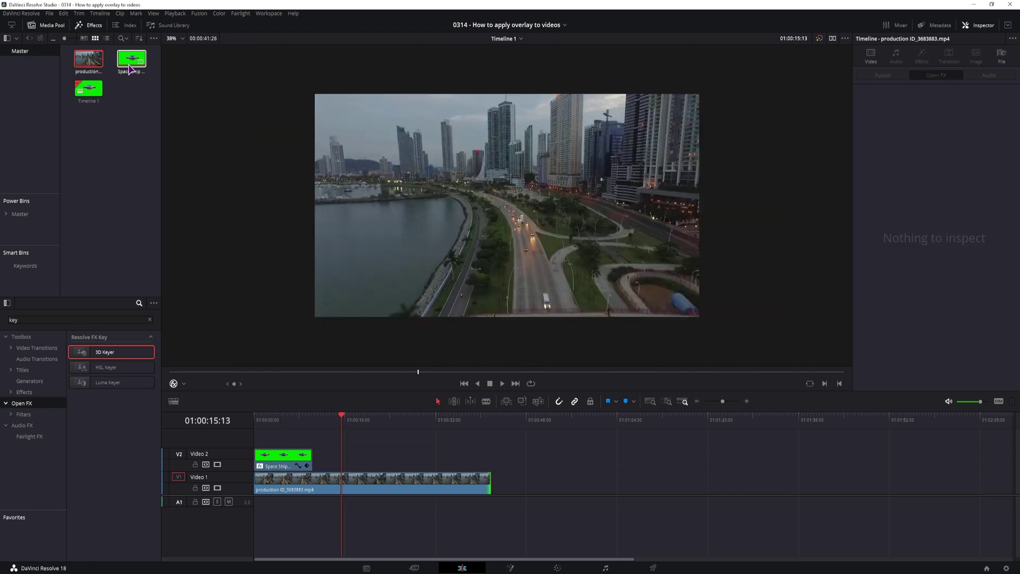
Add the Space Ship clip again and give it a 3D Keyer node on the Color page
{"action": "left_click_drag", "start_coordinate": [131, 59], "coordinate": [357, 457]}
{"action": "left_click", "coordinate": [557, 569]}
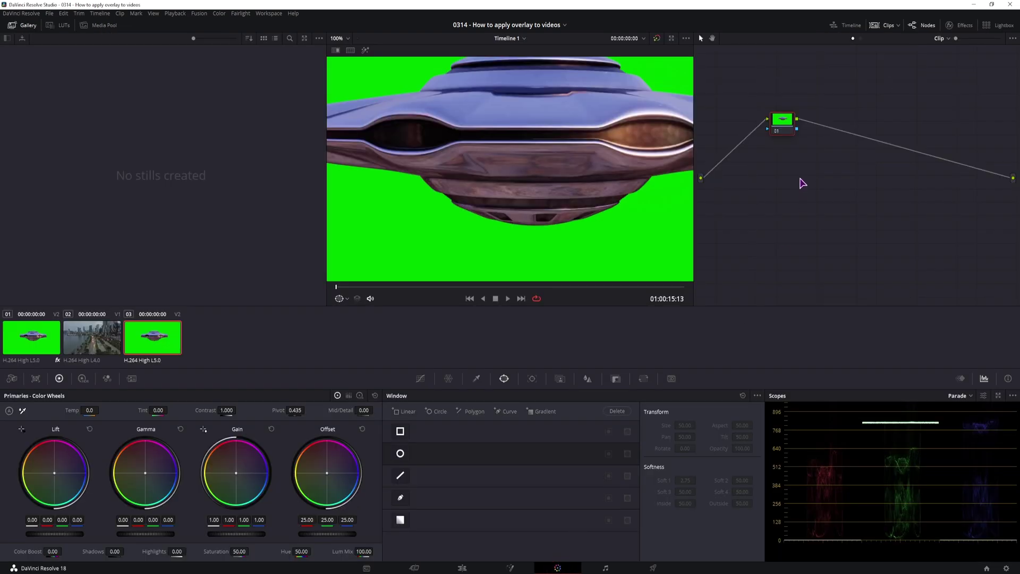
{"action": "left_click", "coordinate": [959, 25]}
{"action": "left_click", "coordinate": [998, 39]}
{"action": "type", "text": "key"}
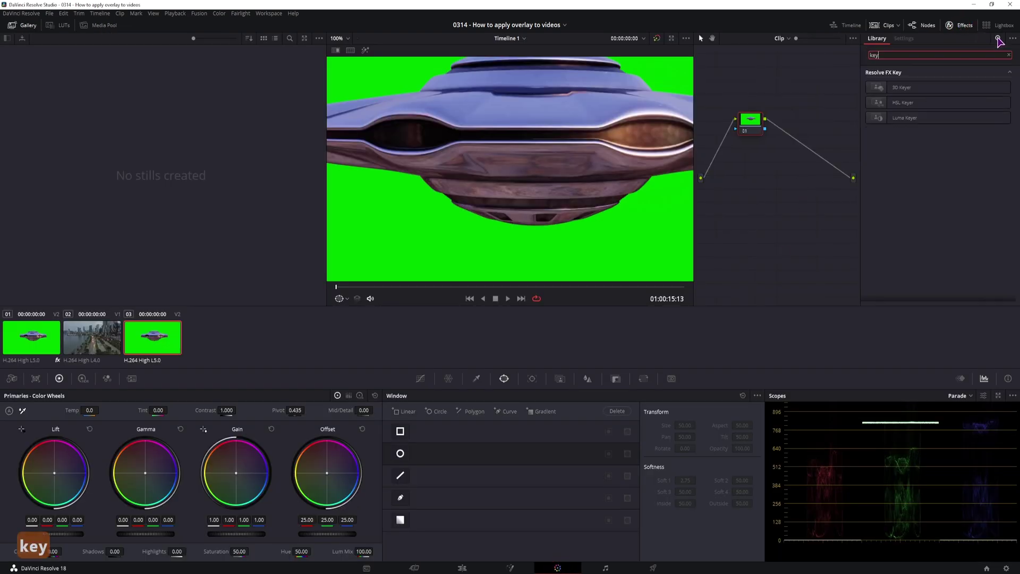
{"action": "left_click_drag", "start_coordinate": [927, 88], "coordinate": [812, 156]}
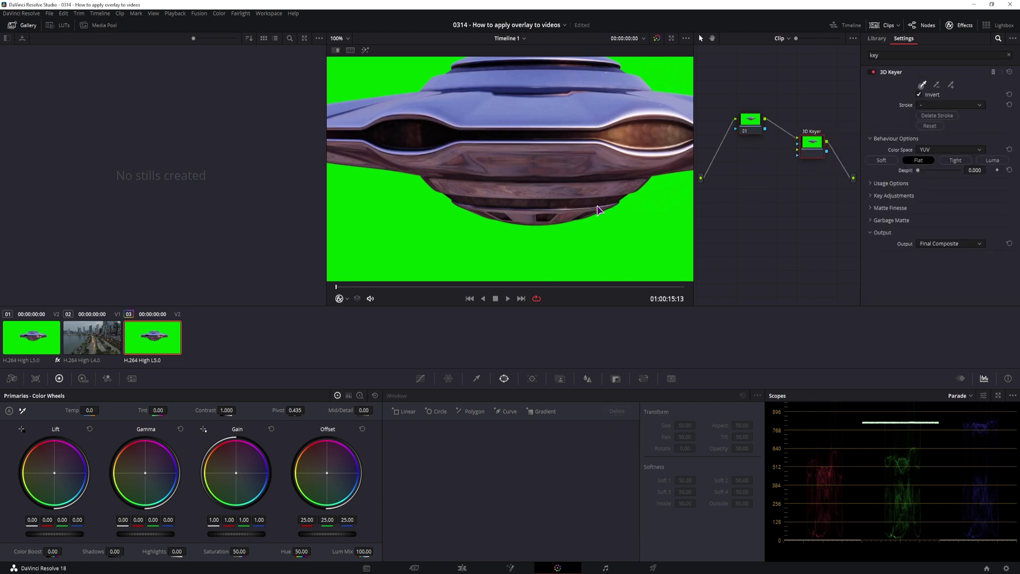
Switch the viewer to the keyer overlay and sample the green background around the UFO
{"action": "scroll", "coordinate": [554, 195], "scroll_direction": "down", "scroll_amount": 16}
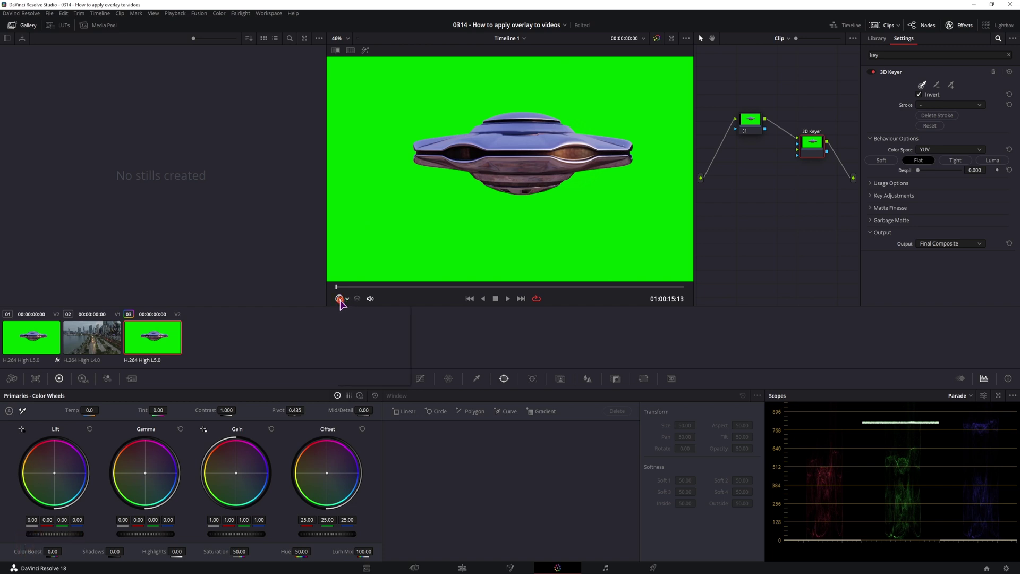
{"action": "left_click", "coordinate": [339, 299]}
{"action": "left_click", "coordinate": [341, 299]}
{"action": "left_click", "coordinate": [340, 299]}
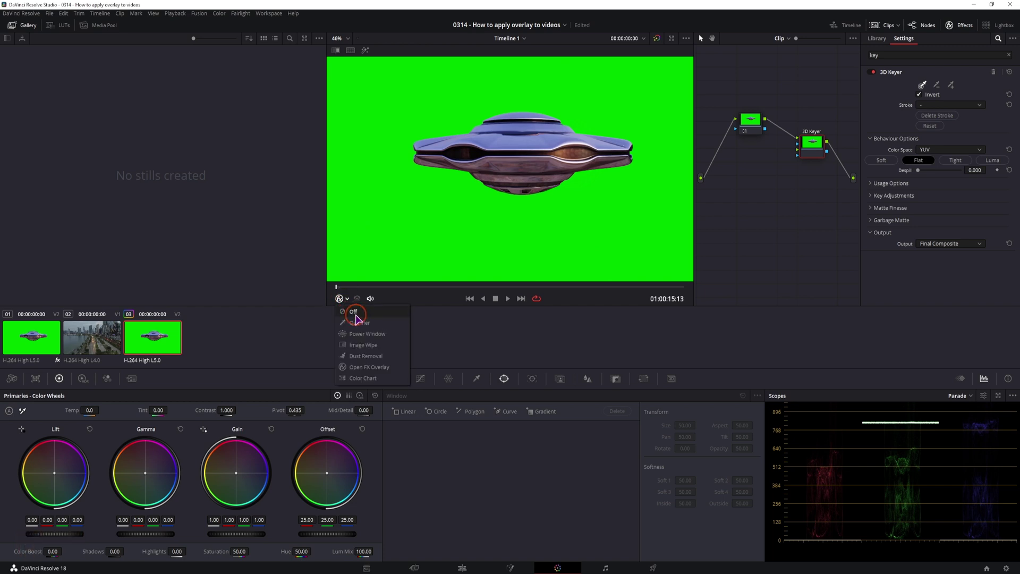
{"action": "left_click", "coordinate": [357, 318]}
{"action": "left_click", "coordinate": [339, 298]}
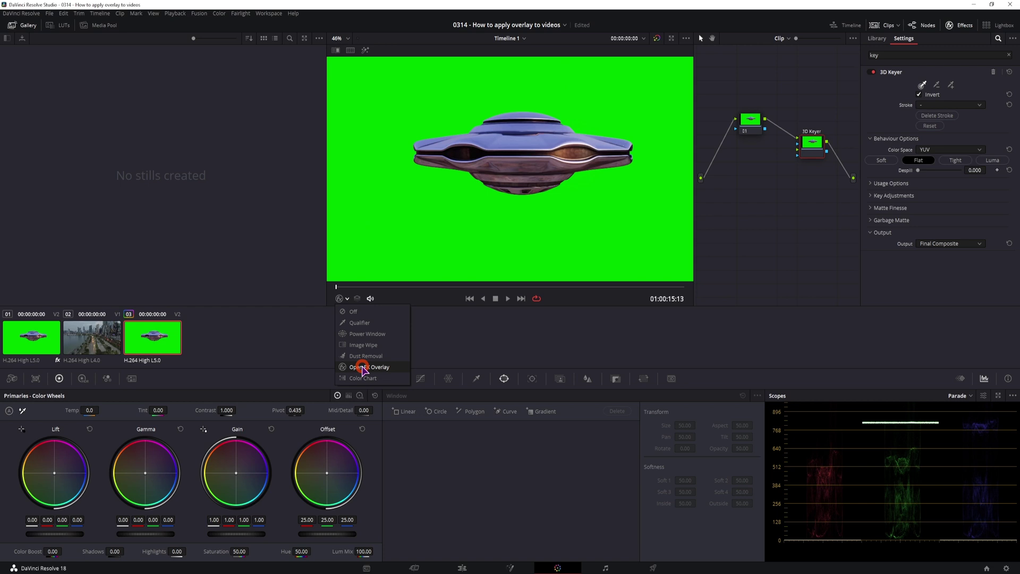
{"action": "left_click", "coordinate": [363, 367]}
{"action": "mouse_move", "coordinate": [652, 100]}
{"action": "left_mouse_down"}
{"action": "mouse_move", "coordinate": [664, 167]}
{"action": "mouse_move", "coordinate": [536, 232]}
{"action": "mouse_move", "coordinate": [383, 176]}
{"action": "mouse_move", "coordinate": [417, 109]}
{"action": "left_mouse_up"}
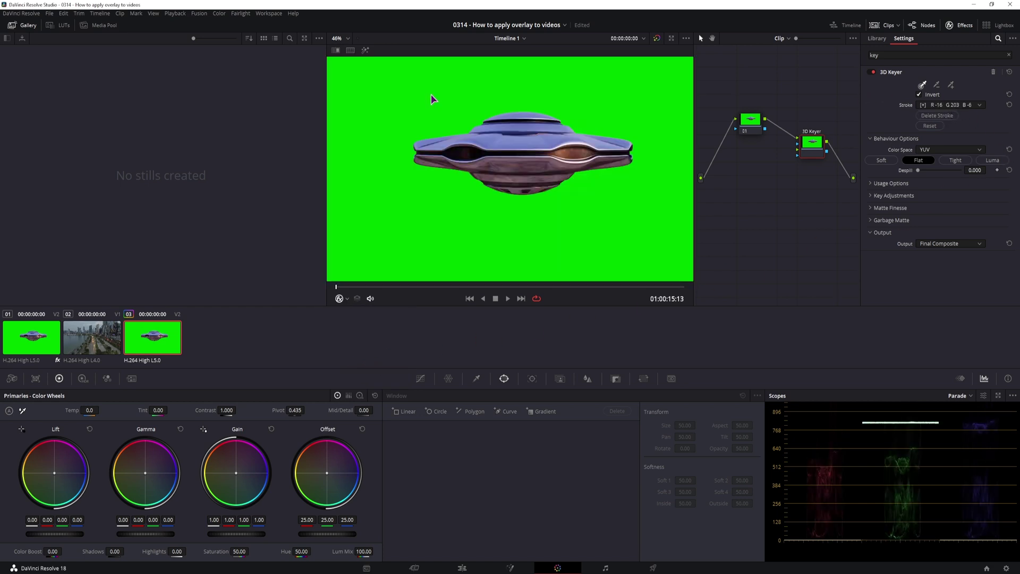
Connect the keyer to a new alpha output, set Despill to 1.000, and show Matte Finesse
{"action": "right_click", "coordinate": [777, 199]}
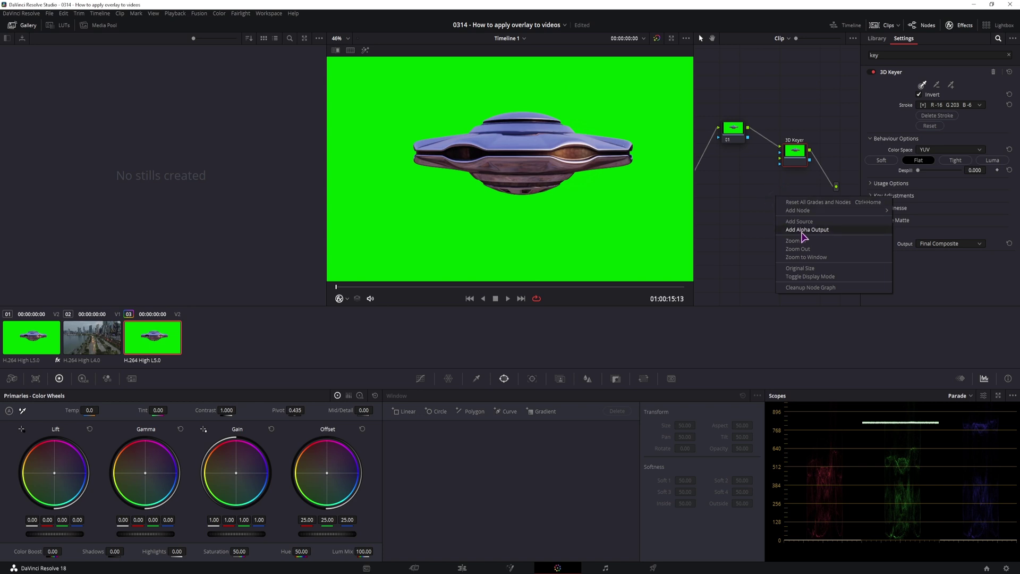
{"action": "left_click", "coordinate": [803, 231]}
{"action": "left_click_drag", "start_coordinate": [810, 160], "coordinate": [839, 209]}
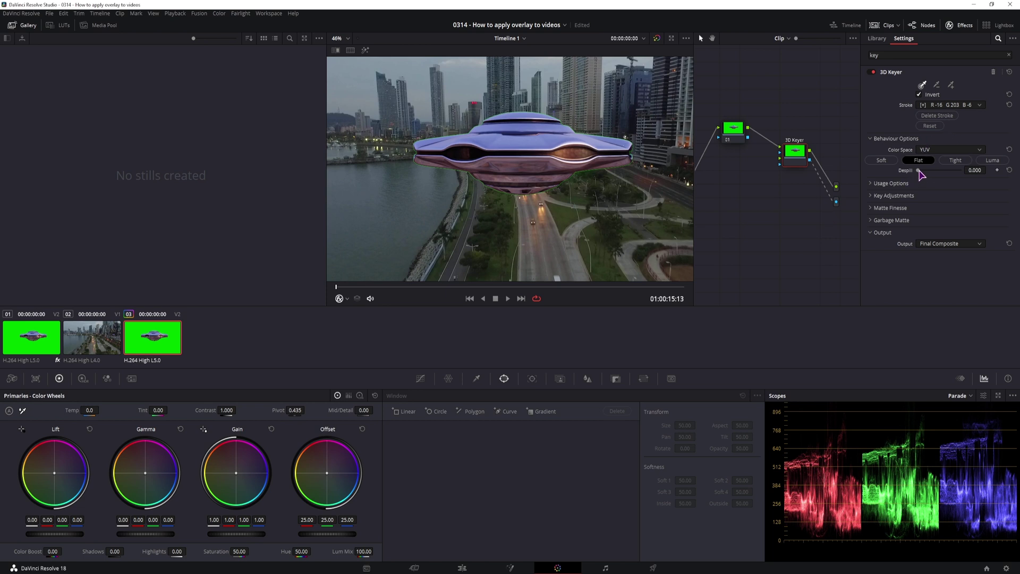
{"action": "left_click_drag", "start_coordinate": [919, 170], "coordinate": [1017, 173]}
{"action": "left_click", "coordinate": [872, 209]}
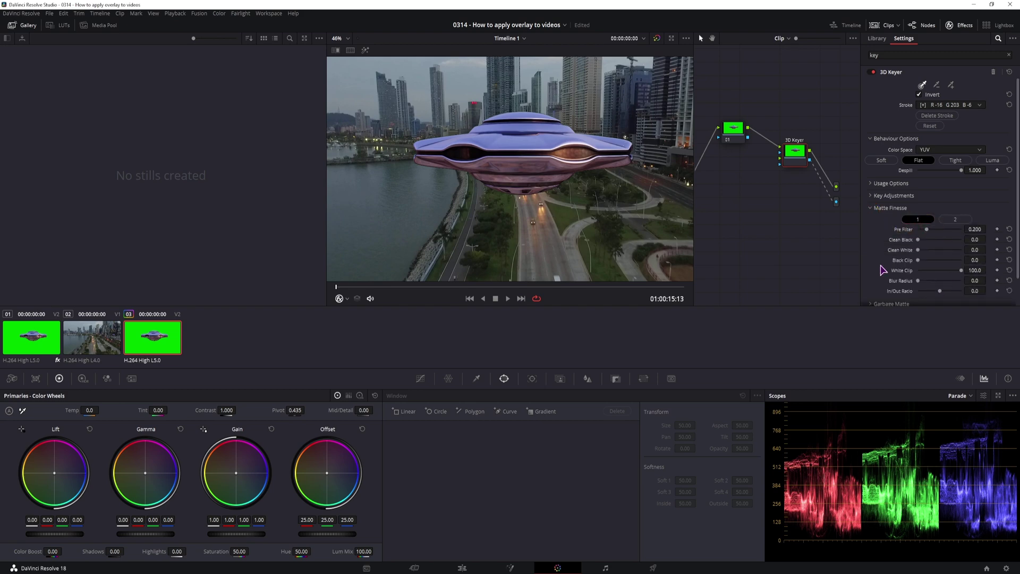
Insert a Delta Keyer between MediaIn1 and MediaOut1 on the third clip and sample the green
{"action": "left_click", "coordinate": [510, 568]}
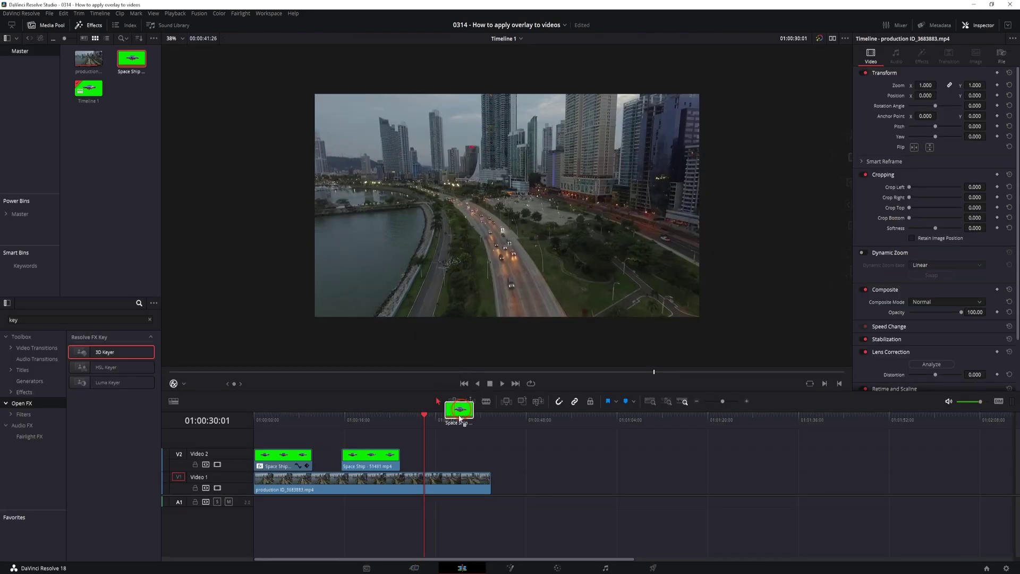
{"action": "left_click", "coordinate": [511, 568]}
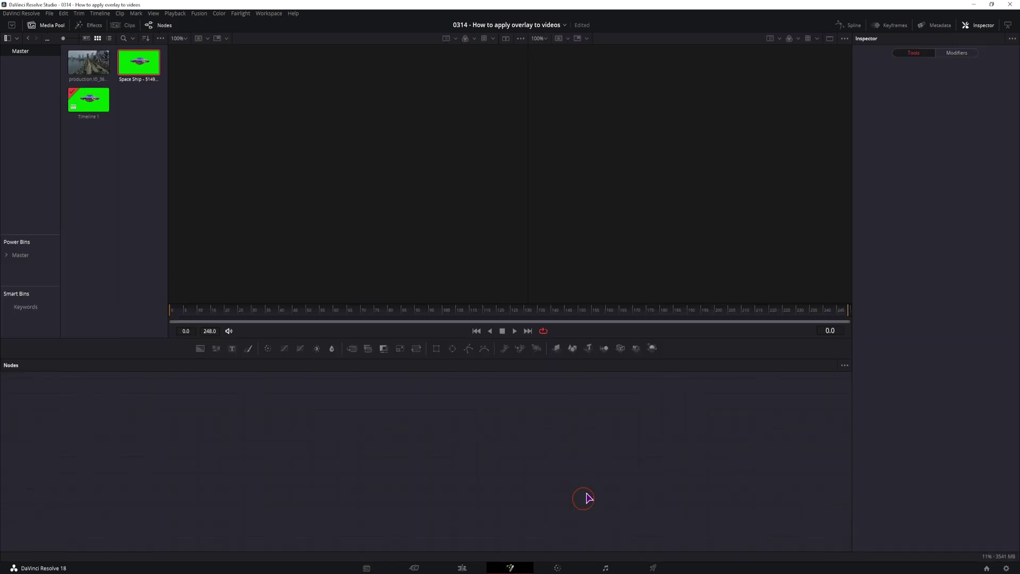
{"action": "key", "text": "ctrl+space"}
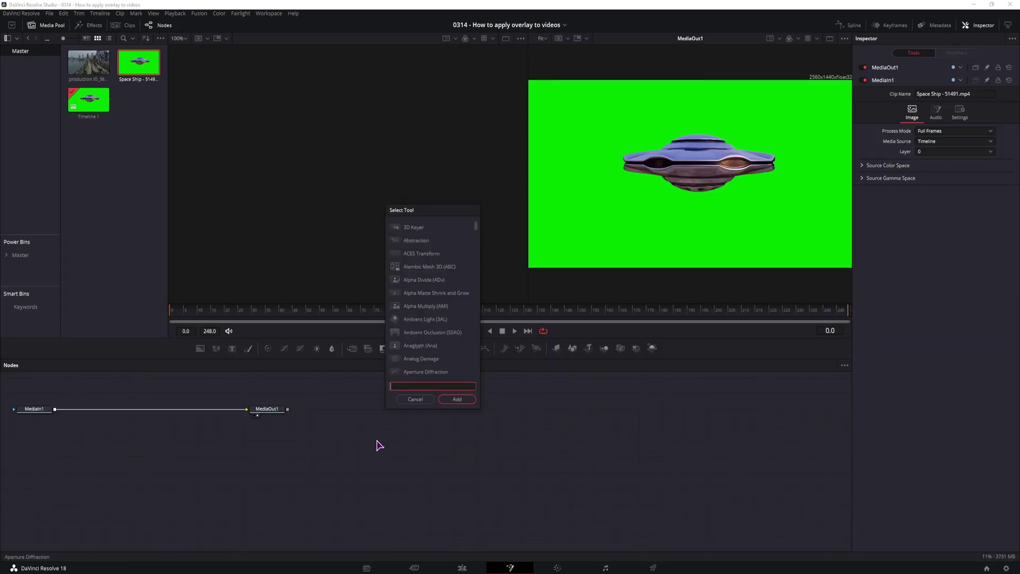
{"action": "type", "text": "key"}
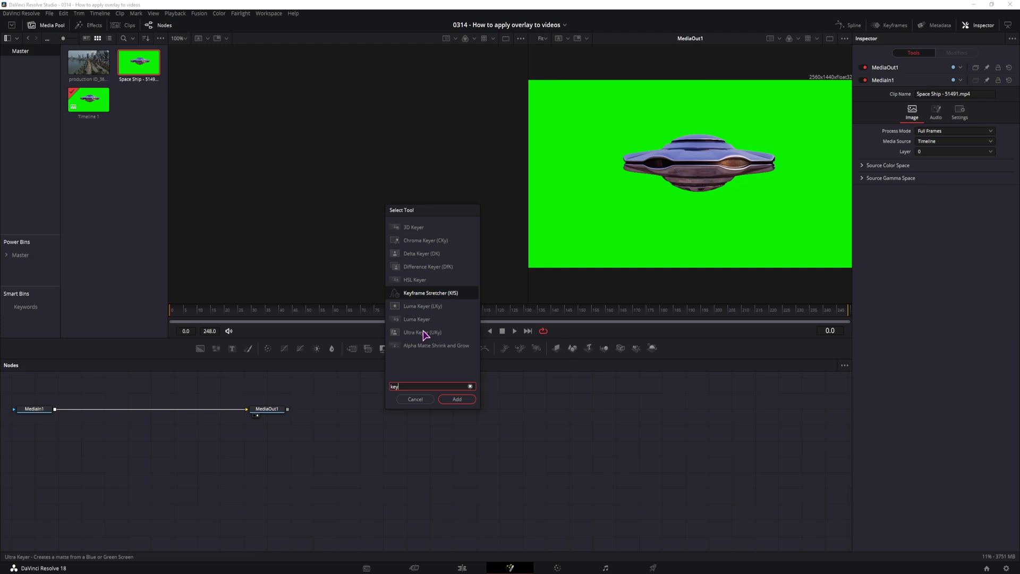
{"action": "left_click", "coordinate": [421, 254]}
{"action": "left_click", "coordinate": [456, 400]}
{"action": "left_click_drag", "start_coordinate": [213, 444], "coordinate": [164, 413]}
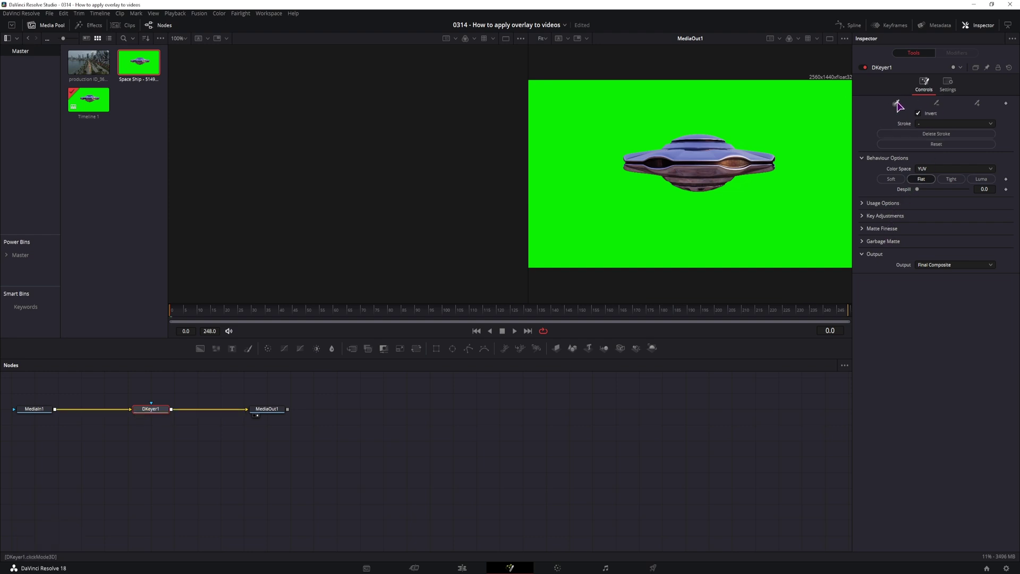
{"action": "mouse_move", "coordinate": [878, 115]}
{"action": "left_mouse_down"}
{"action": "mouse_move", "coordinate": [747, 133]}
{"action": "mouse_move", "coordinate": [755, 118]}
{"action": "mouse_move", "coordinate": [811, 159]}
{"action": "mouse_move", "coordinate": [758, 226]}
{"action": "mouse_move", "coordinate": [601, 201]}
{"action": "mouse_move", "coordinate": [591, 136]}
{"action": "mouse_move", "coordinate": [641, 111]}
{"action": "left_mouse_up"}
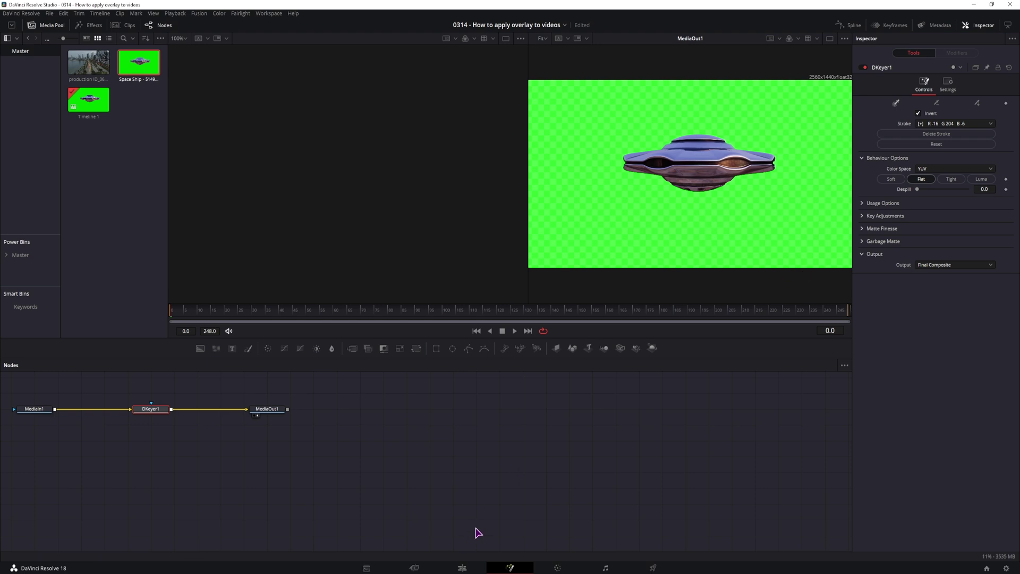
Compare the keyed clips on the timeline and raise the Delta Keyer's Despill to 1.0
{"action": "left_click", "coordinate": [462, 568]}
{"action": "left_click", "coordinate": [440, 419]}
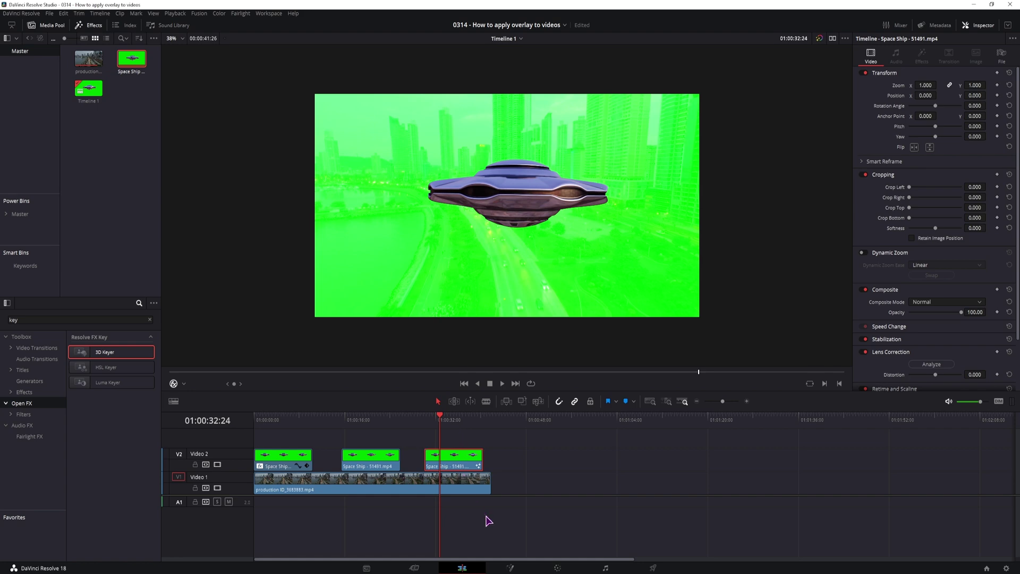
{"action": "left_click", "coordinate": [375, 420]}
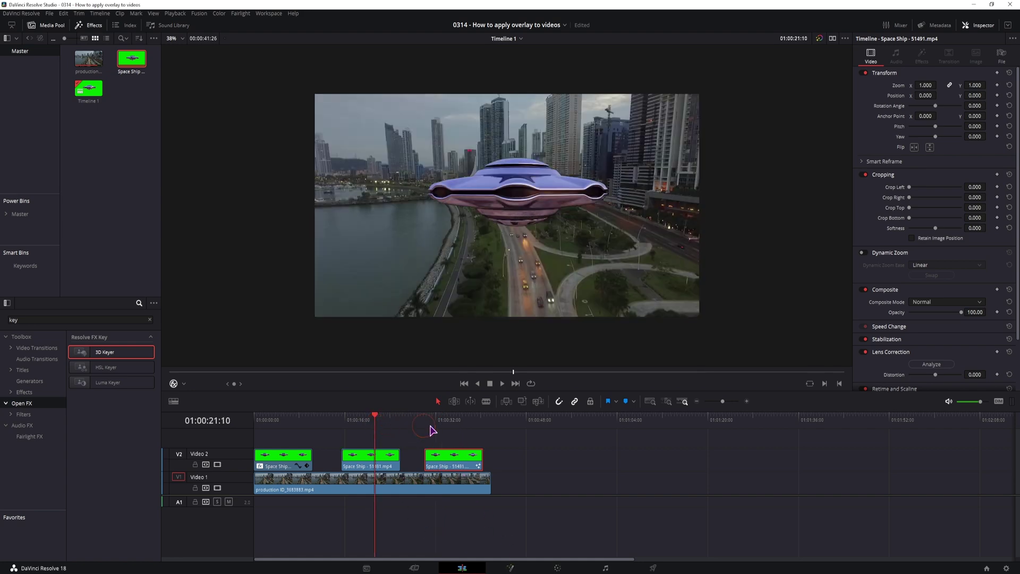
{"action": "left_click_drag", "start_coordinate": [423, 426], "coordinate": [447, 426]}
{"action": "left_click", "coordinate": [510, 567]}
{"action": "left_click", "coordinate": [982, 190]}
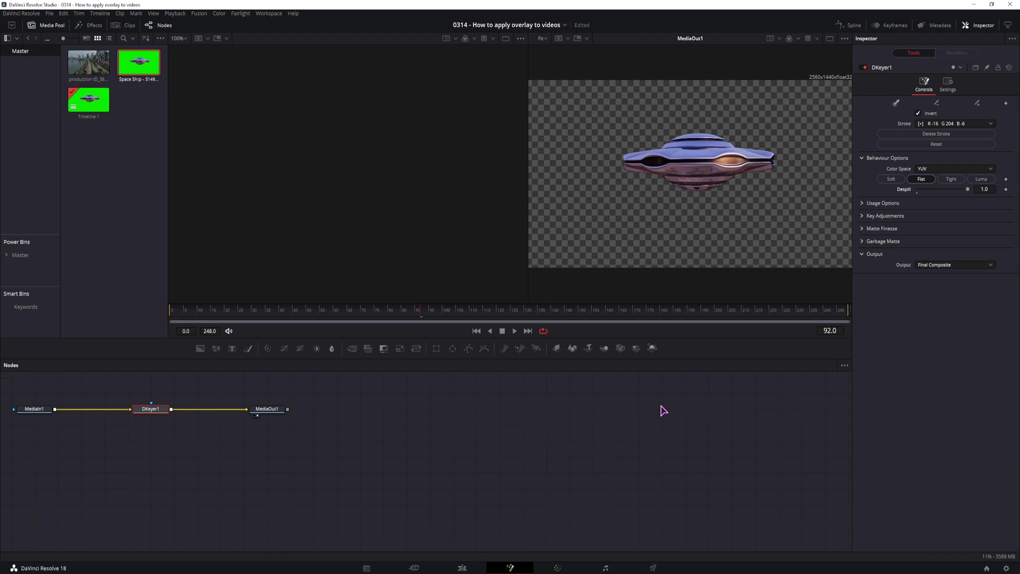
{"action": "left_click", "coordinate": [463, 567]}
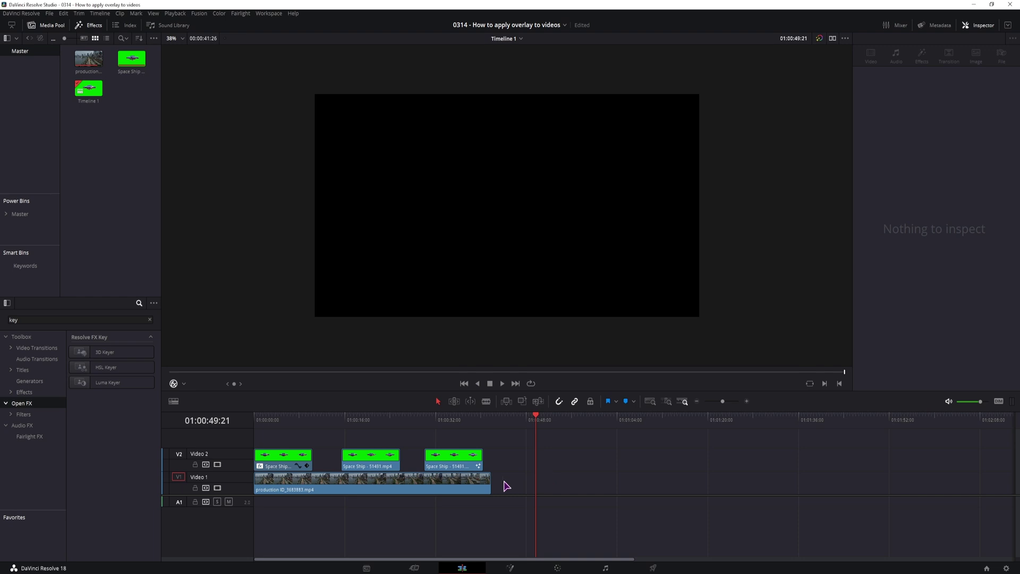
Create a new Fusion Composition, place it on Video 1 after the footage, and open it
{"action": "right_click", "coordinate": [108, 173]}
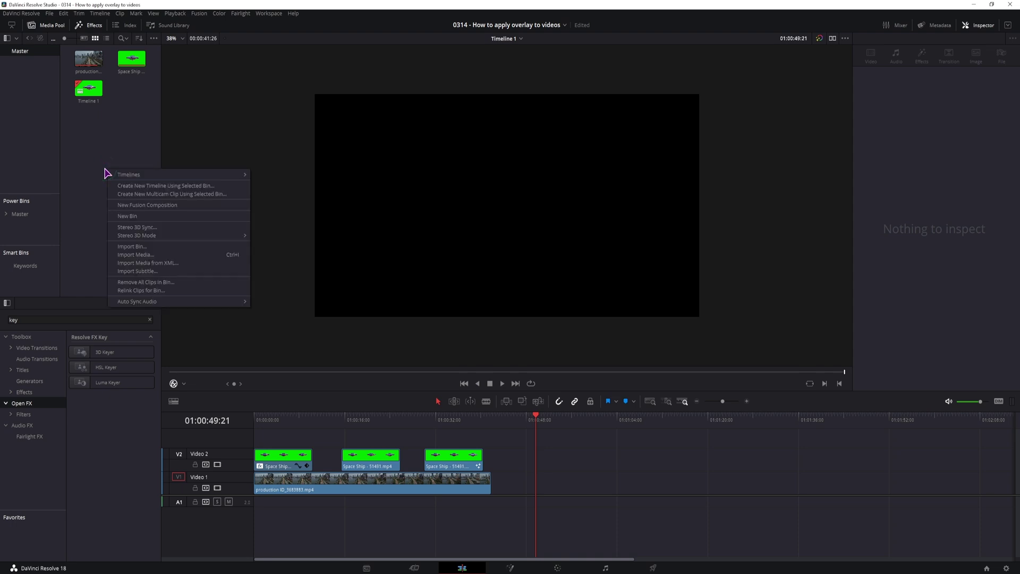
{"action": "left_click", "coordinate": [126, 204]}
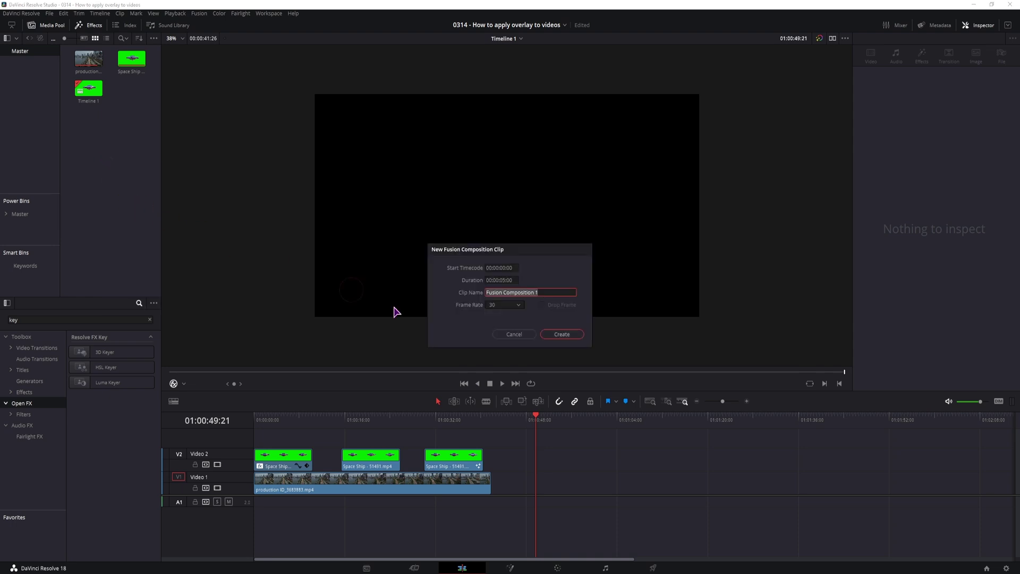
{"action": "left_click", "coordinate": [567, 337]}
{"action": "left_click_drag", "start_coordinate": [88, 59], "coordinate": [542, 485]}
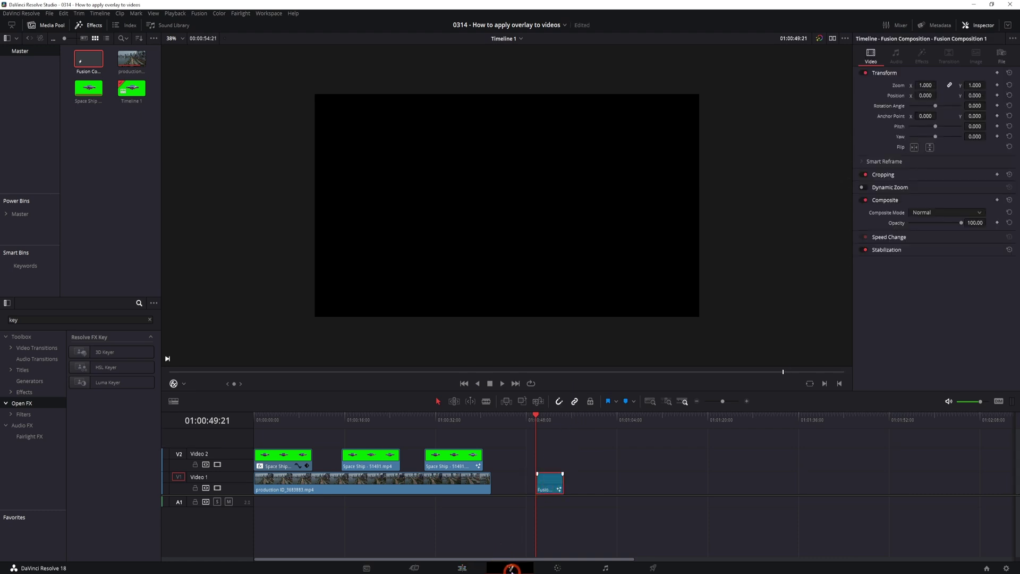
{"action": "left_click", "coordinate": [510, 568]}
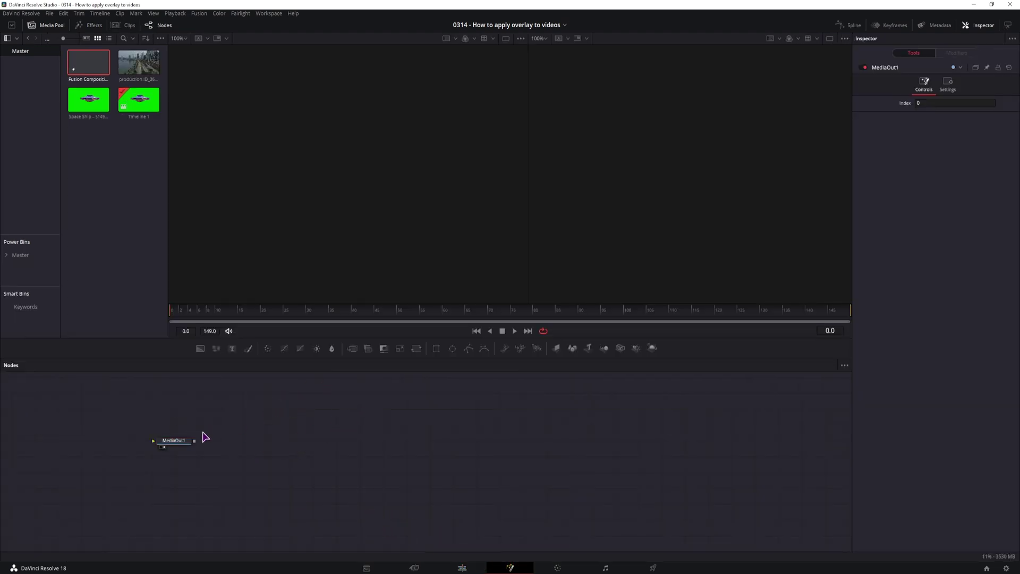
Build a near-white ellipse-masked background, shrink the circle to width 0.1289, and move it lower left
{"action": "left_click", "coordinate": [197, 442]}
{"action": "left_click_drag", "start_coordinate": [198, 445], "coordinate": [407, 443]}
{"action": "left_click_drag", "start_coordinate": [453, 350], "coordinate": [222, 424]}
{"action": "left_click_drag", "start_coordinate": [917, 161], "coordinate": [963, 161]}
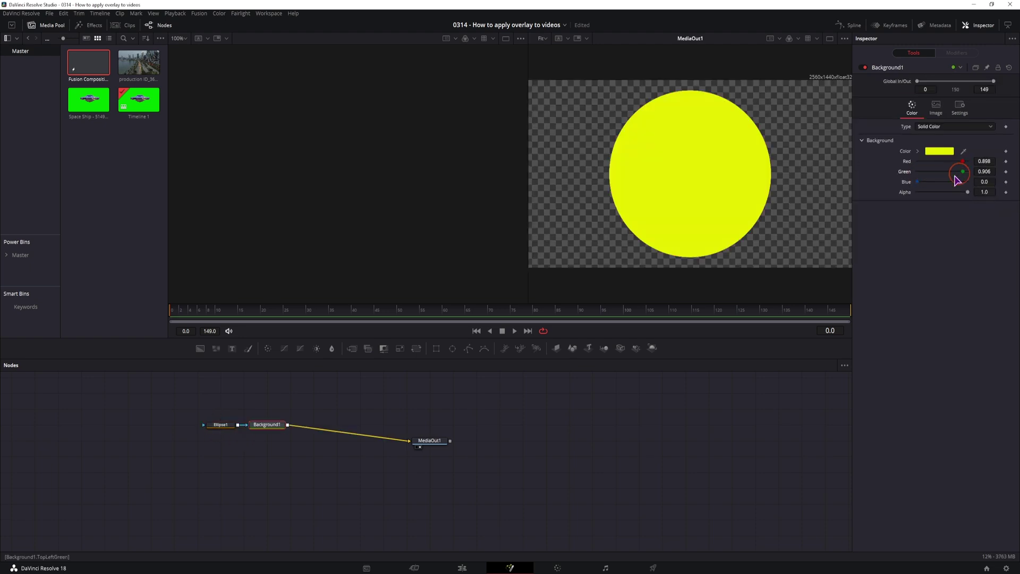
{"action": "left_click_drag", "start_coordinate": [917, 181], "coordinate": [963, 182]}
{"action": "left_click", "coordinate": [778, 134]}
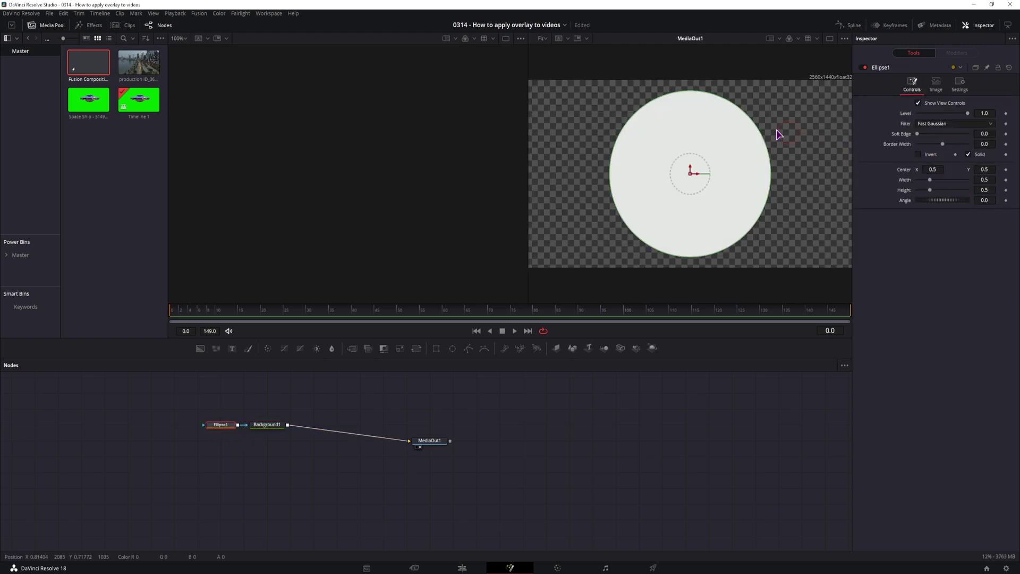
{"action": "left_click_drag", "start_coordinate": [745, 109], "coordinate": [615, 292]}
{"action": "left_click_drag", "start_coordinate": [701, 295], "coordinate": [581, 296]}
{"action": "left_click_drag", "start_coordinate": [599, 237], "coordinate": [639, 221]}
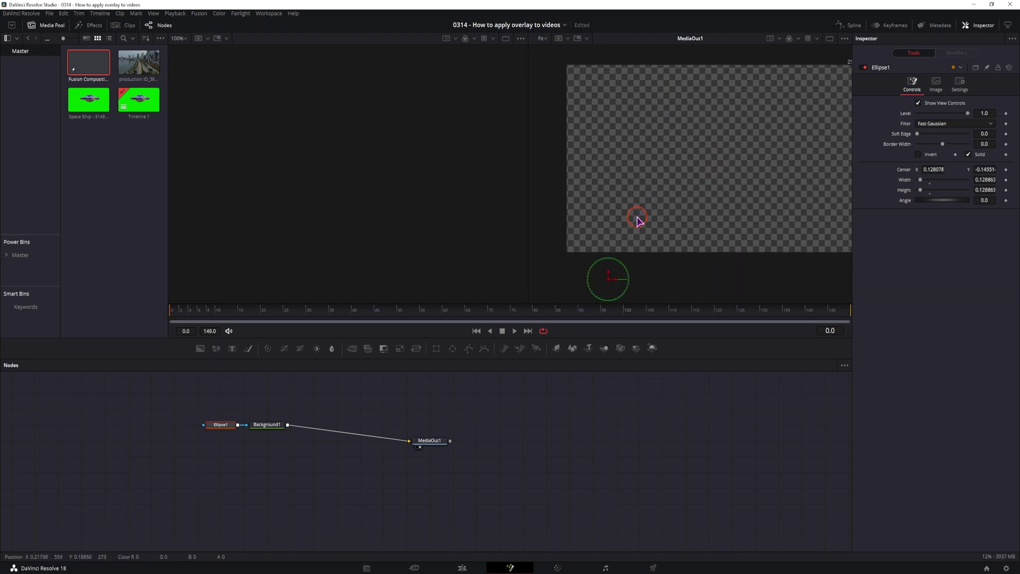
Keyframe the circle's Center at frame 10 and above the frame at 140, then loop playback
{"action": "left_click", "coordinate": [214, 310]}
{"action": "left_click", "coordinate": [1006, 170]}
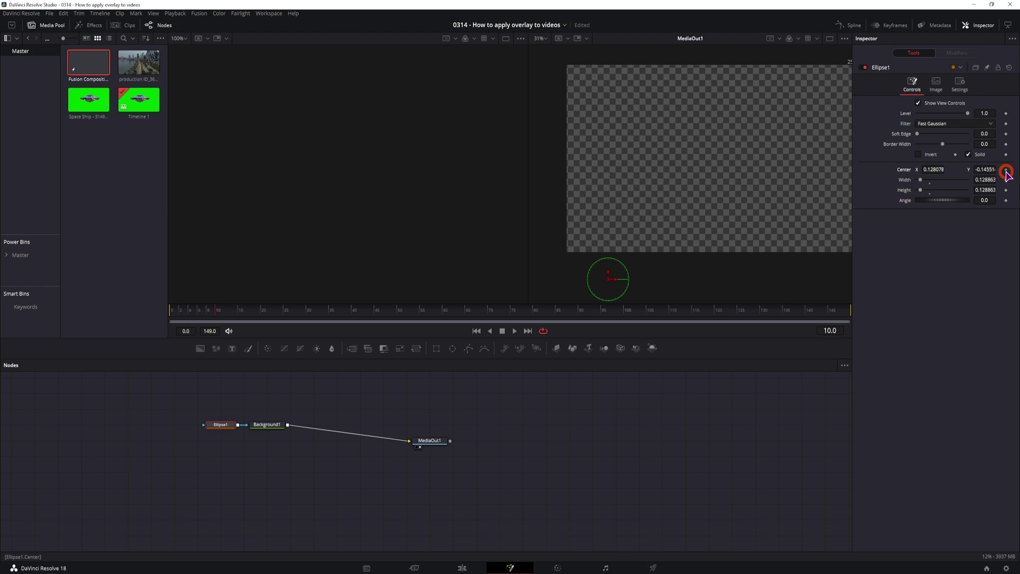
{"action": "left_click", "coordinate": [807, 311]}
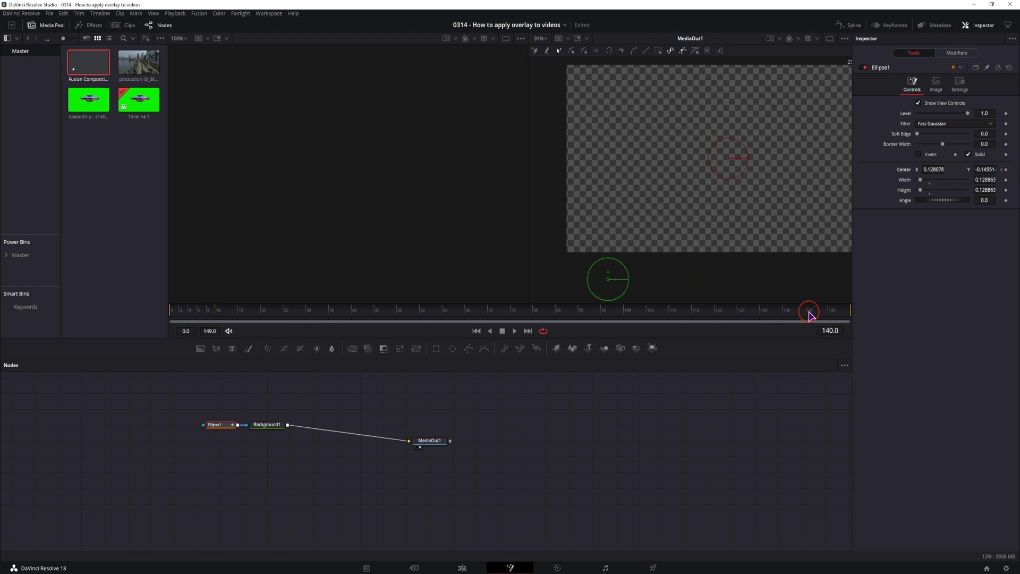
{"action": "left_click_drag", "start_coordinate": [608, 279], "coordinate": [611, 109]}
{"action": "left_click", "coordinate": [476, 331]}
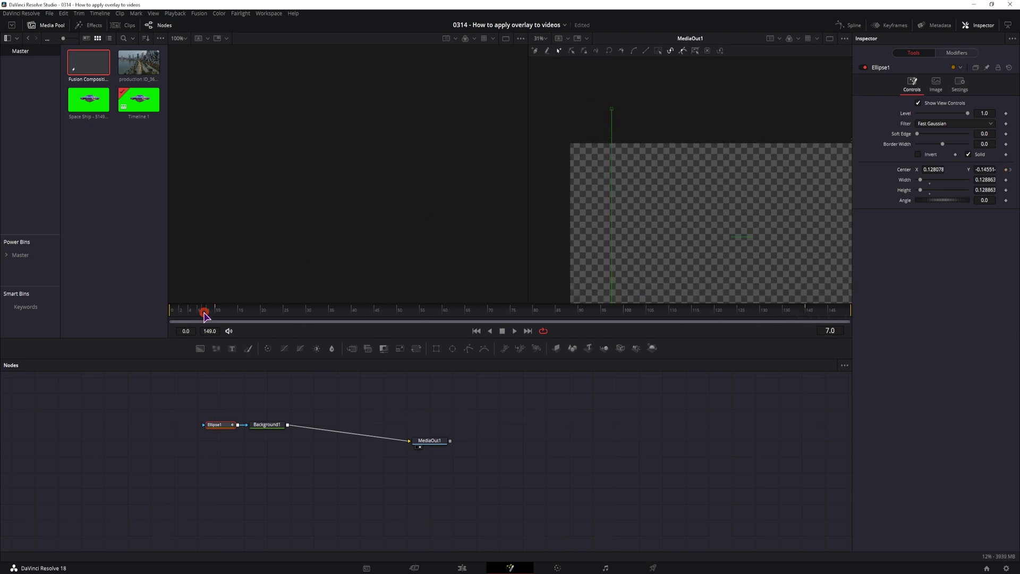
{"action": "left_click", "coordinate": [515, 331]}
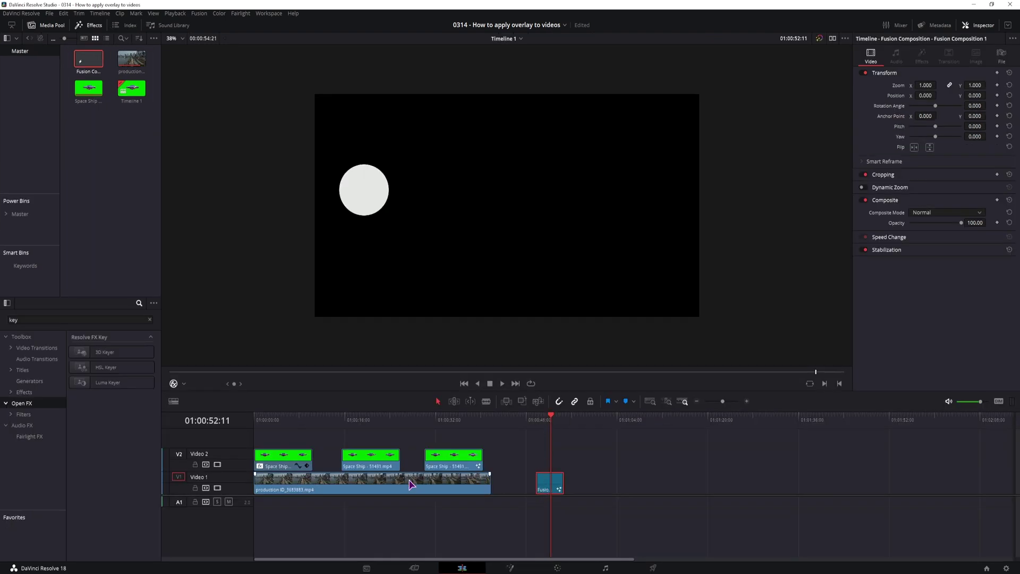
Move the circle composition clip onto Video 2 over the city footage and preview it
{"action": "left_click", "coordinate": [460, 468]}
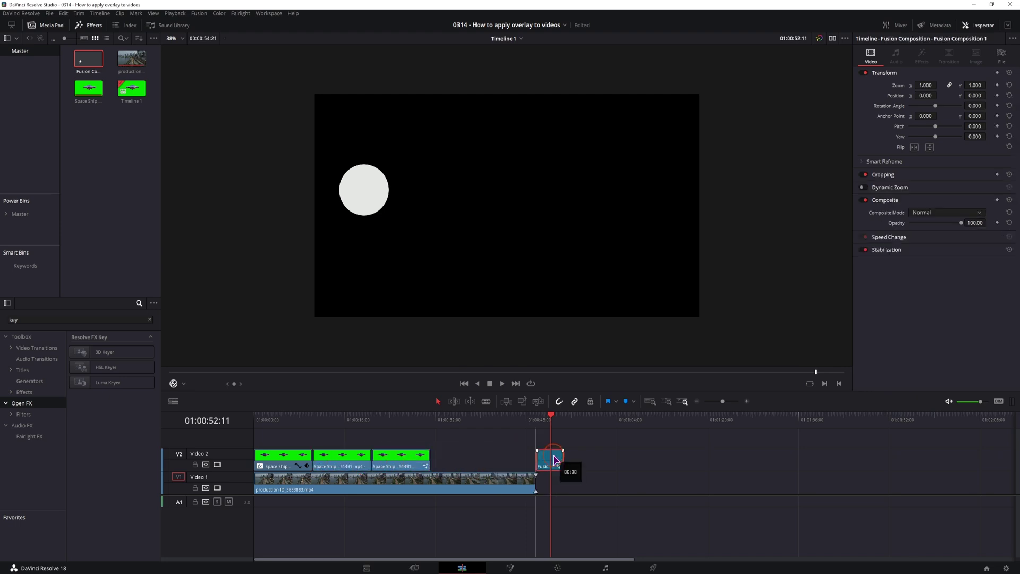
{"action": "left_click_drag", "start_coordinate": [550, 465], "coordinate": [468, 464]}
{"action": "left_click", "coordinate": [466, 421]}
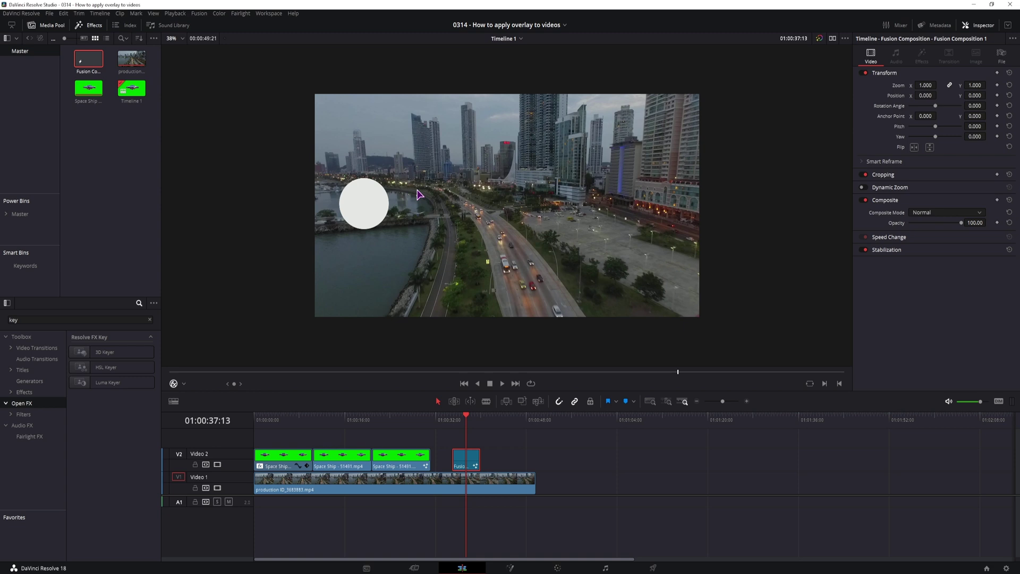
Add Background2 and a Merge with the circle on top feeding the output
{"action": "left_click", "coordinate": [510, 568]}
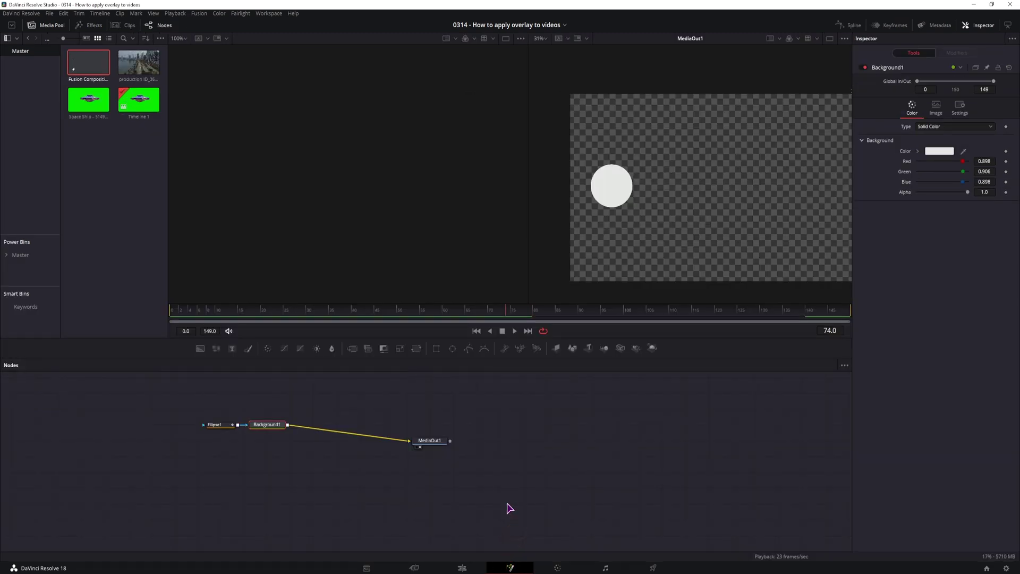
{"action": "left_click_drag", "start_coordinate": [200, 348], "coordinate": [287, 425]}
{"action": "left_click_drag", "start_coordinate": [381, 459], "coordinate": [336, 427]}
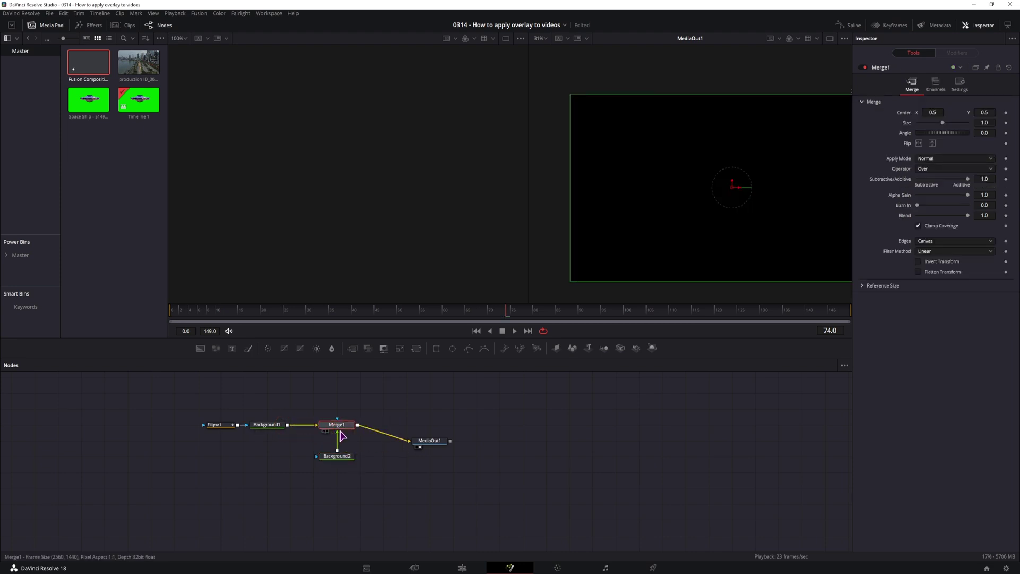
{"action": "key", "text": "ctrl+t"}
{"action": "left_click_drag", "start_coordinate": [435, 442], "coordinate": [435, 426]}
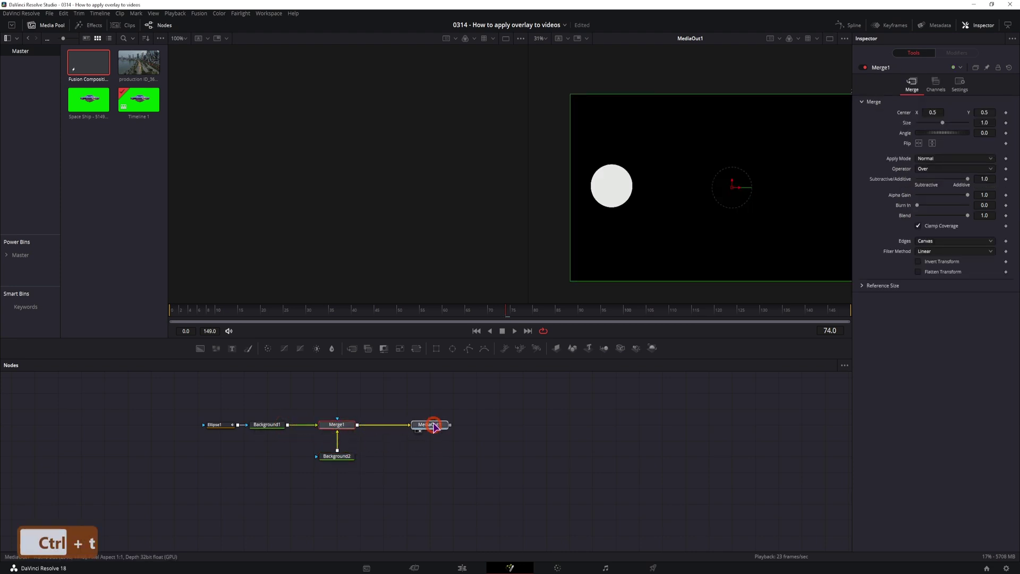
{"action": "left_click", "coordinate": [342, 426]}
{"action": "left_click", "coordinate": [343, 457]}
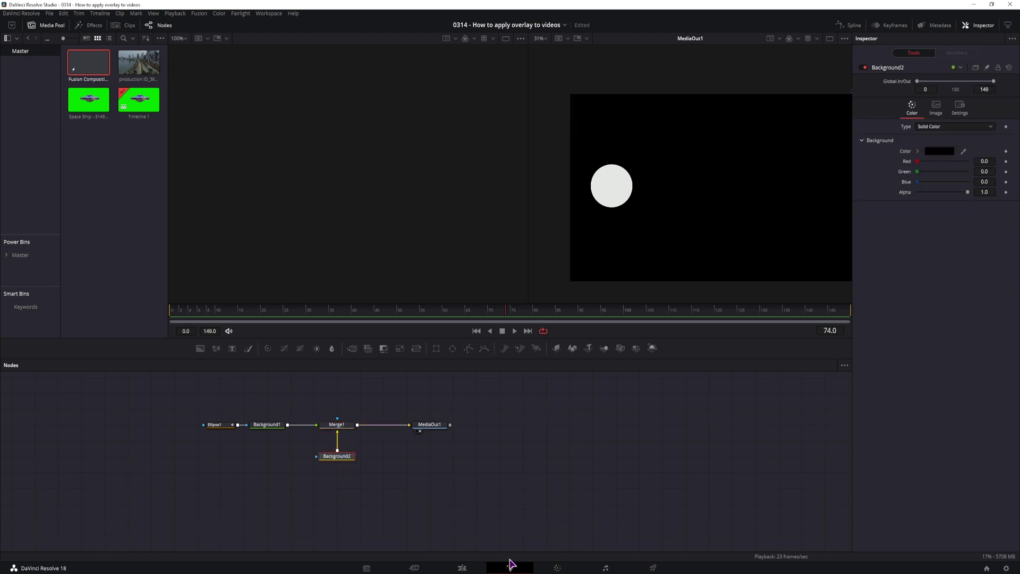
{"action": "left_click", "coordinate": [462, 567]}
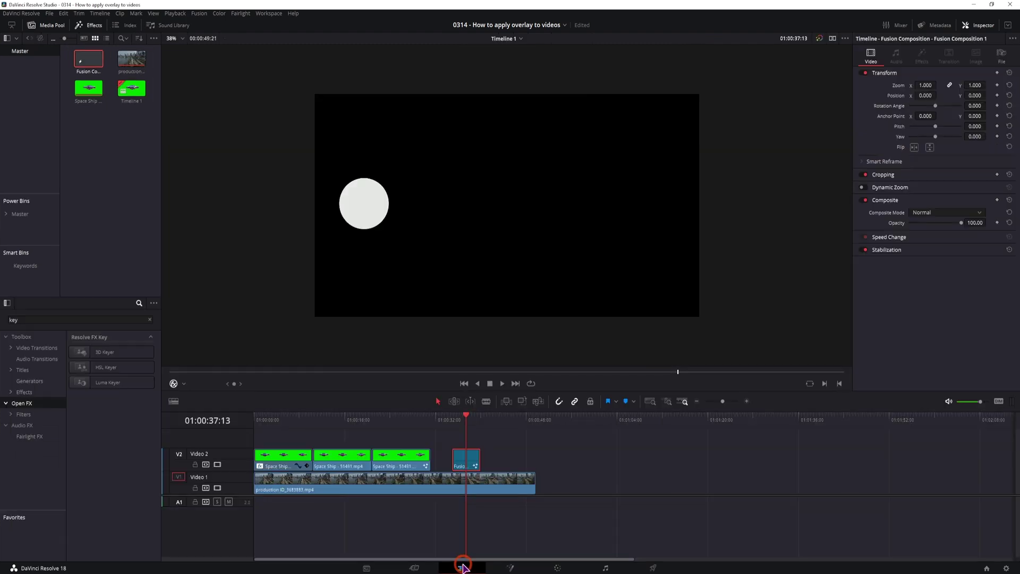
Set Background2's Alpha to 0 and play the edit timeline to check the overlay
{"action": "left_click", "coordinate": [511, 567]}
{"action": "left_click", "coordinate": [338, 460]}
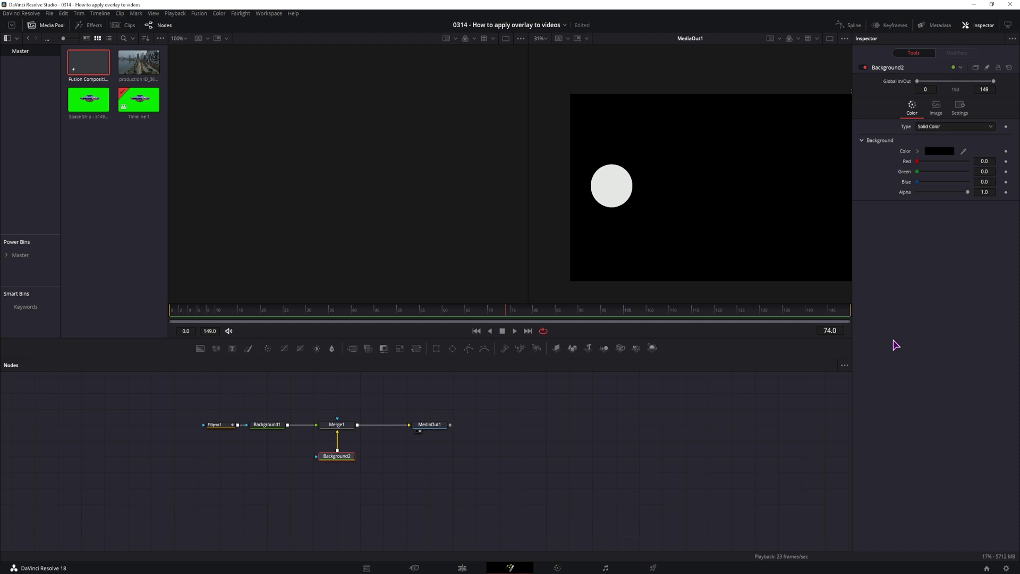
{"action": "left_click_drag", "start_coordinate": [919, 162], "coordinate": [849, 171]}
{"action": "left_click_drag", "start_coordinate": [968, 192], "coordinate": [906, 199]}
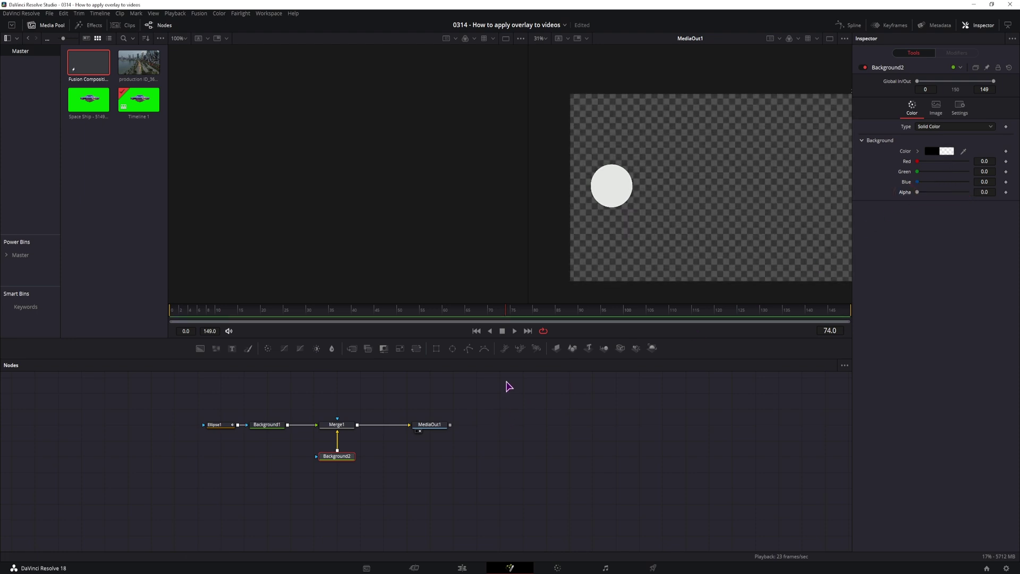
{"action": "left_click", "coordinate": [461, 568]}
{"action": "key", "text": "space"}
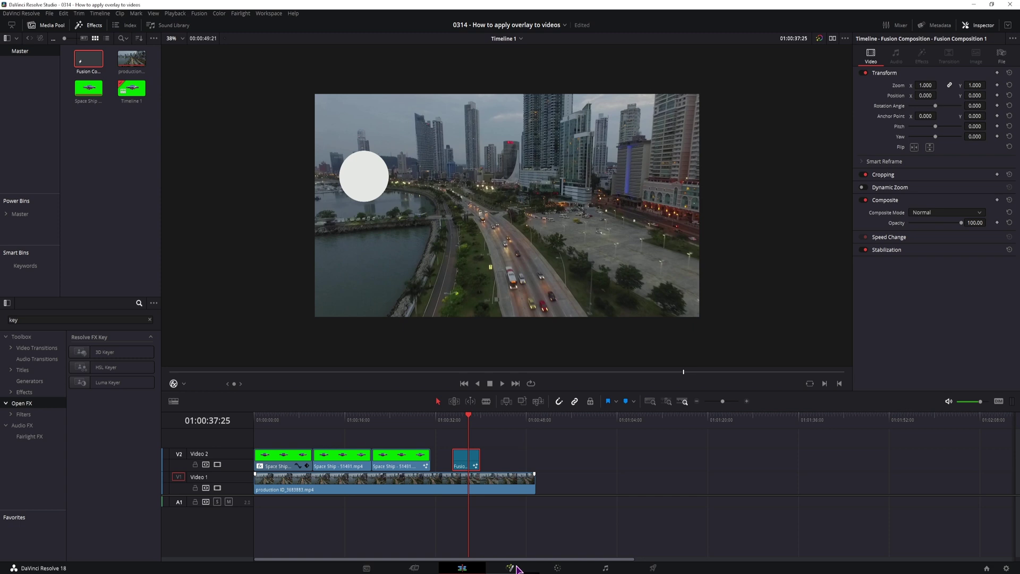
Create a macro from Ellipse1, Background1, Merge1 and Background2
{"action": "left_click", "coordinate": [513, 568]}
{"action": "left_click_drag", "start_coordinate": [224, 478], "coordinate": [361, 399]}
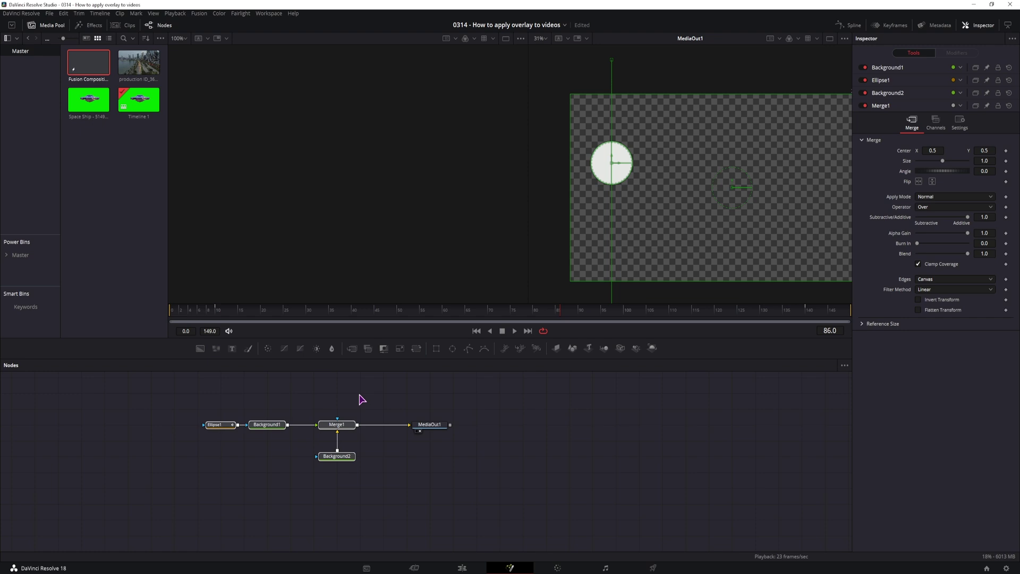
{"action": "left_click", "coordinate": [230, 496]}
{"action": "left_click_drag", "start_coordinate": [200, 509], "coordinate": [363, 401]}
{"action": "right_click", "coordinate": [344, 427]}
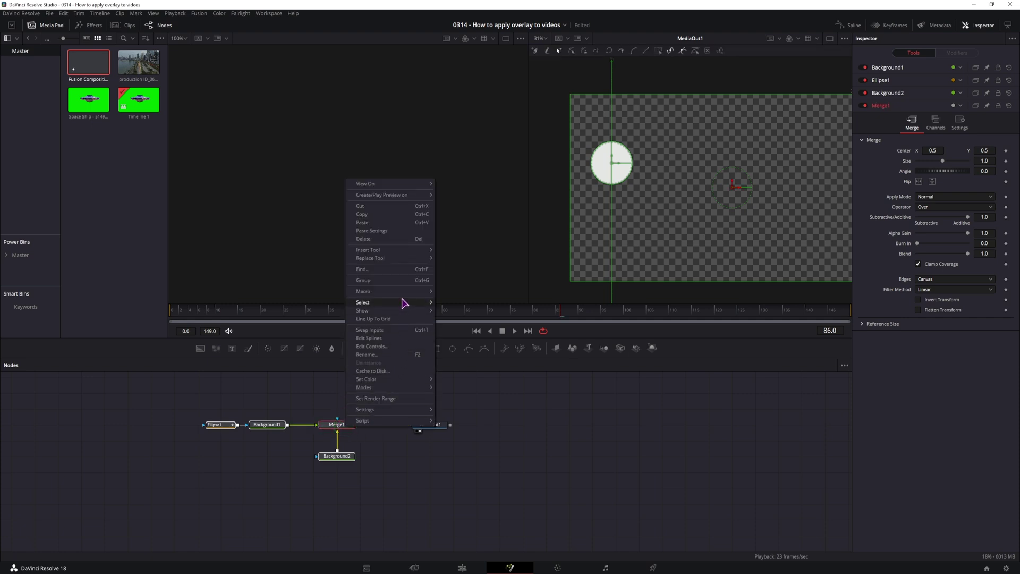
{"action": "mouse_move", "coordinate": [402, 295]}
{"action": "left_click", "coordinate": [457, 292]}
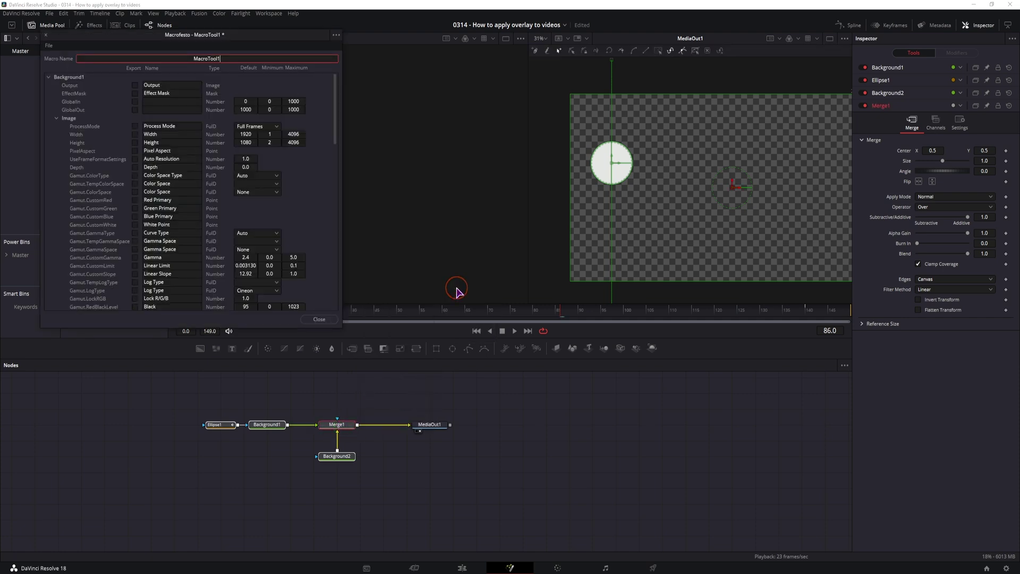
Collapse the macro's parameter tree and save it as a group
{"action": "left_click", "coordinate": [133, 141]}
{"action": "left_click", "coordinate": [135, 166]}
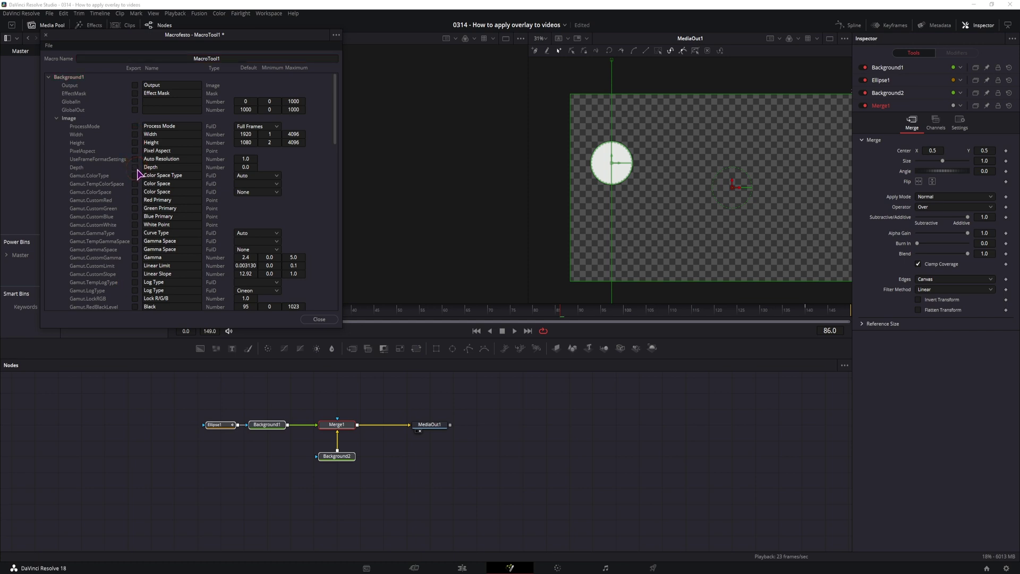
{"action": "left_click", "coordinate": [49, 78]}
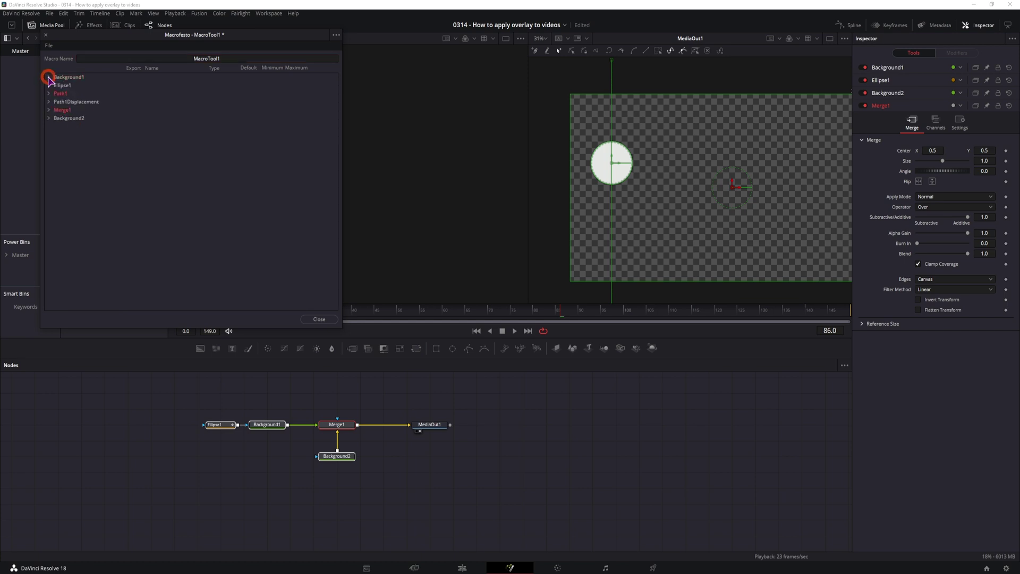
{"action": "left_click", "coordinate": [48, 46]}
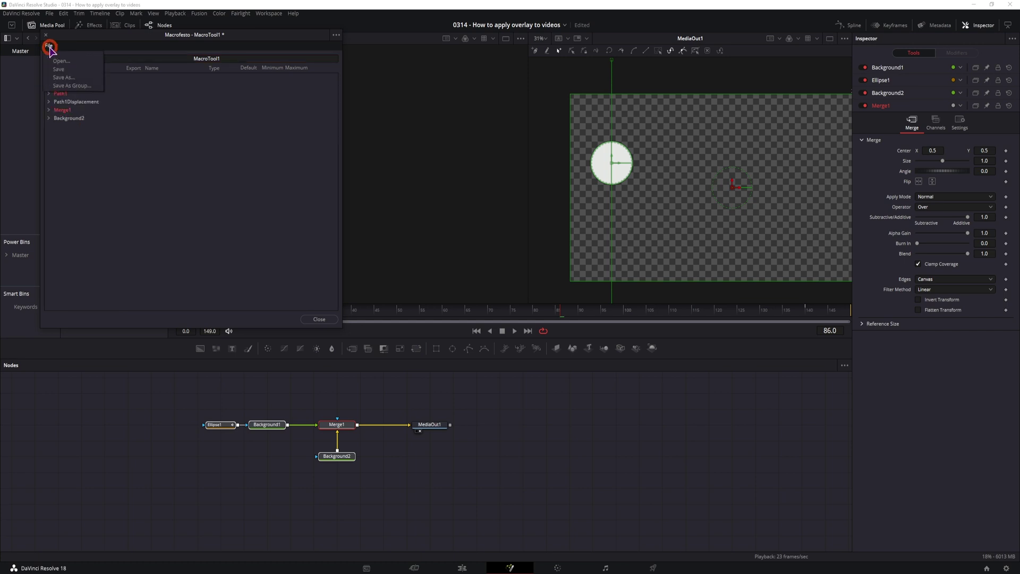
{"action": "left_click", "coordinate": [87, 86]}
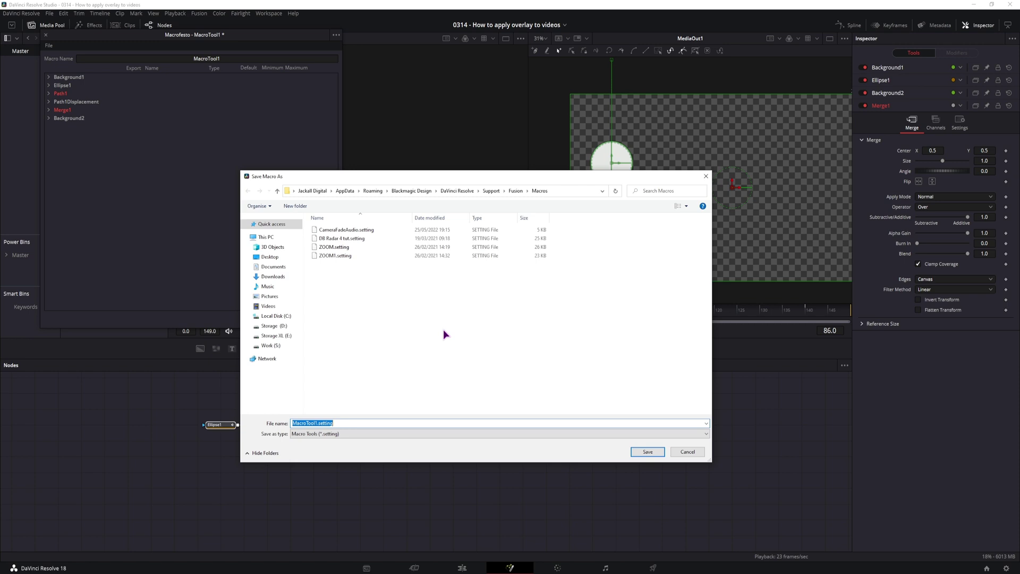
Save the macro setting file into the Fusion Templates\Edit\Titles folder
{"action": "left_click", "coordinate": [443, 330]}
{"action": "left_click", "coordinate": [516, 190]}
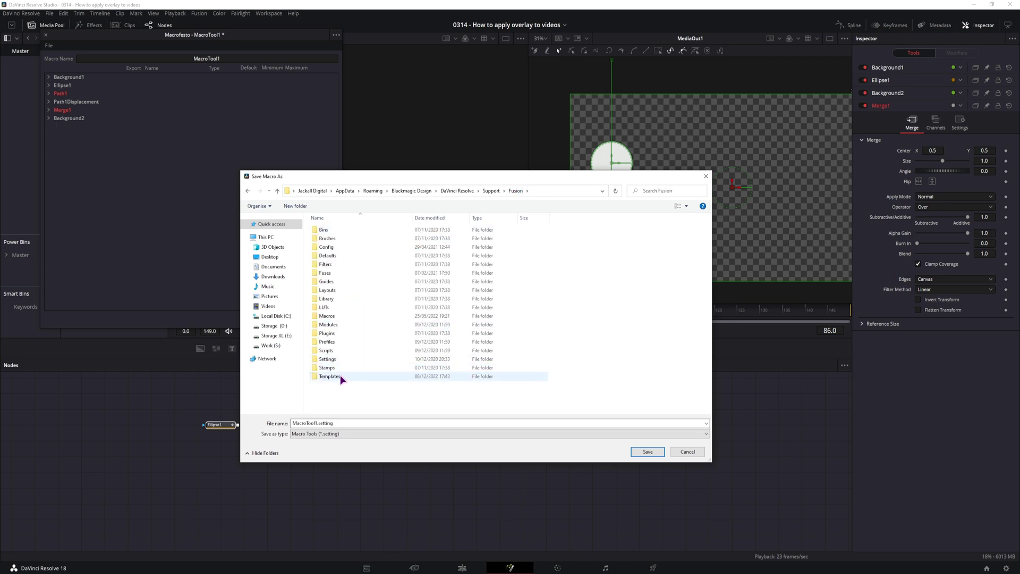
{"action": "double_click", "coordinate": [341, 376]}
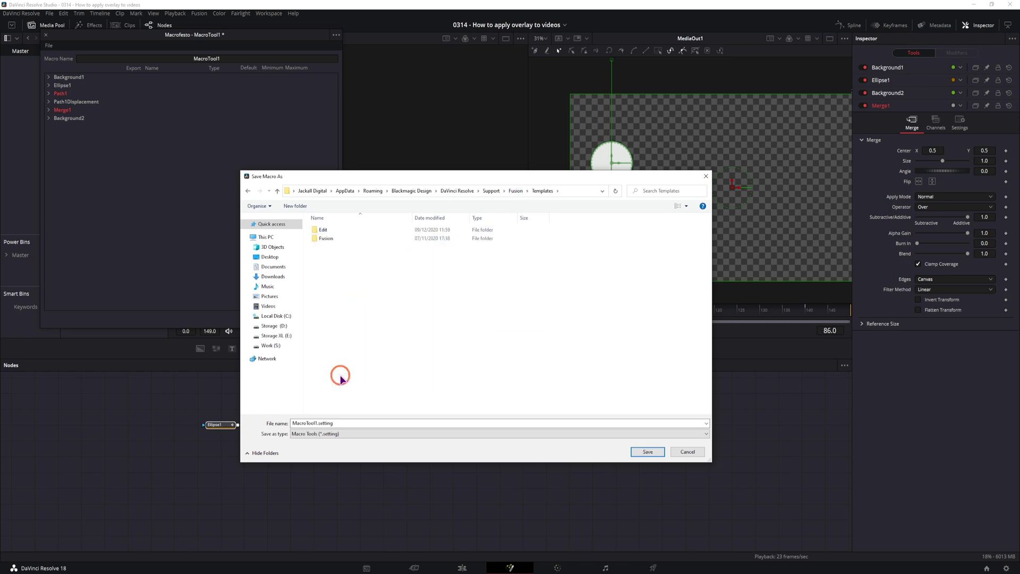
{"action": "left_click", "coordinate": [332, 230]}
{"action": "double_click", "coordinate": [333, 230]}
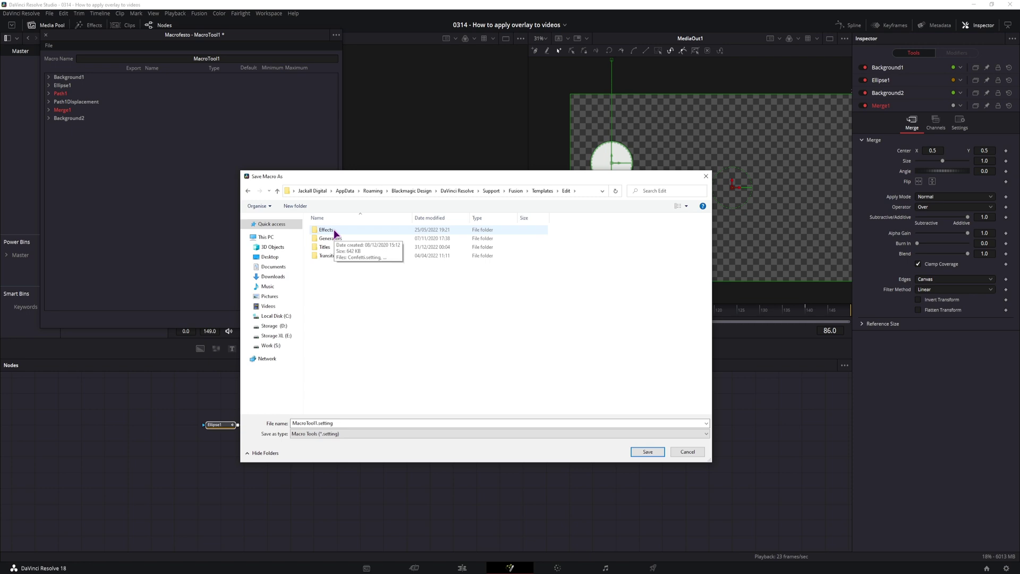
{"action": "left_click", "coordinate": [353, 241]}
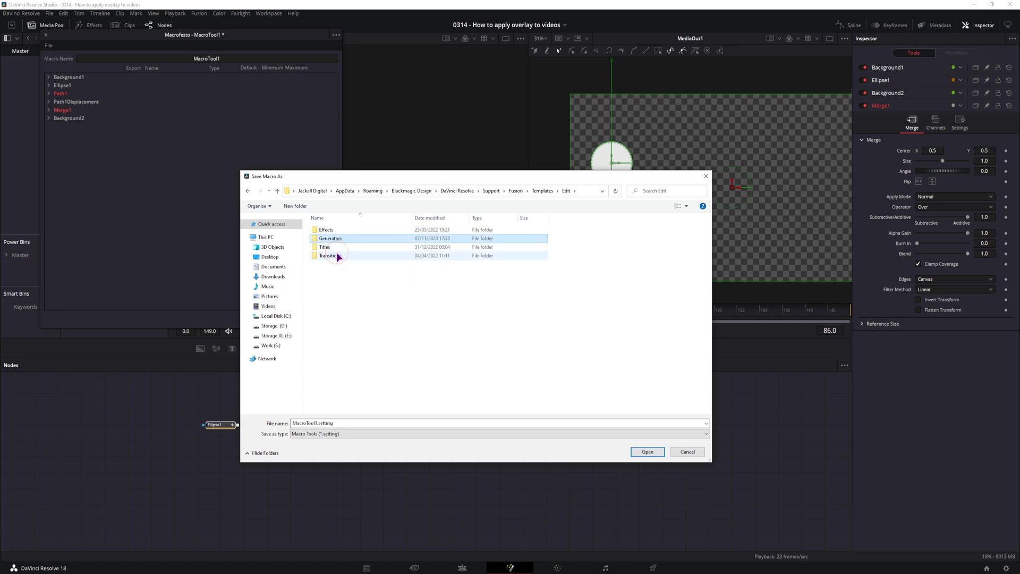
{"action": "left_click", "coordinate": [342, 248]}
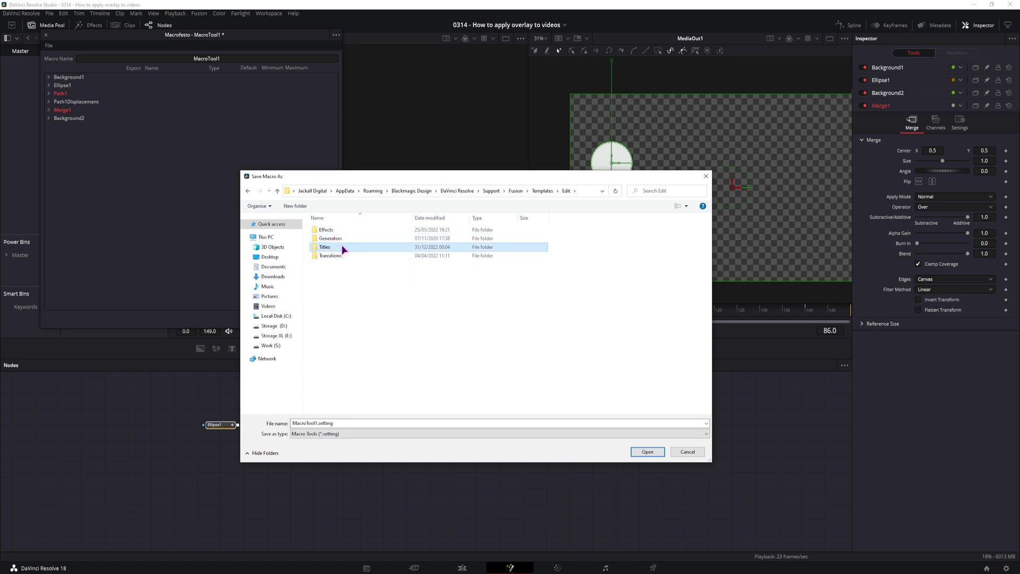
{"action": "double_click", "coordinate": [342, 248]}
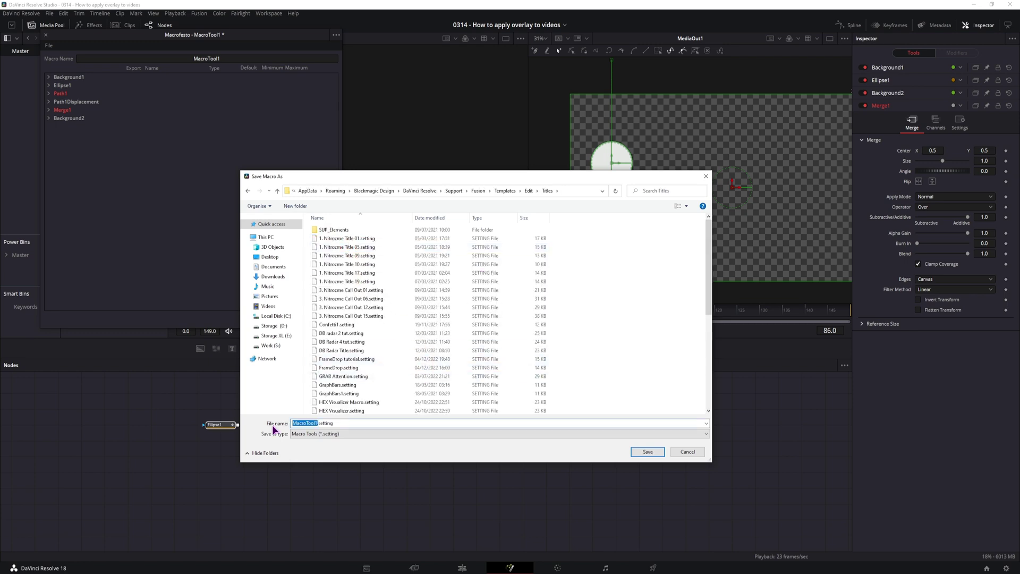
{"action": "left_click", "coordinate": [647, 453]}
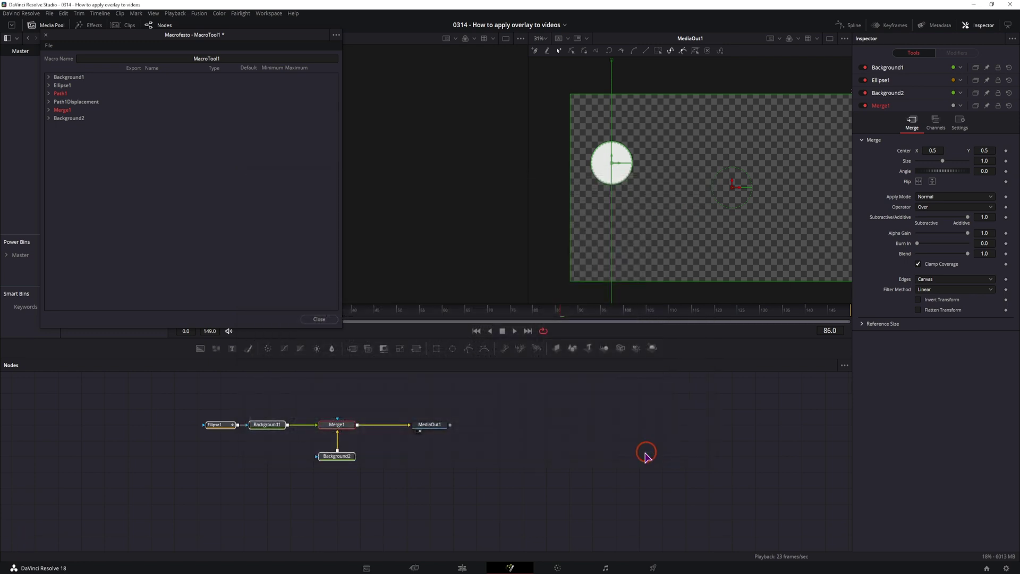
Search effects for 'ja' and place Jackall WOW Particle Group on Video 2 after the circle clip
{"action": "left_click", "coordinate": [462, 567]}
{"action": "left_click", "coordinate": [51, 319]}
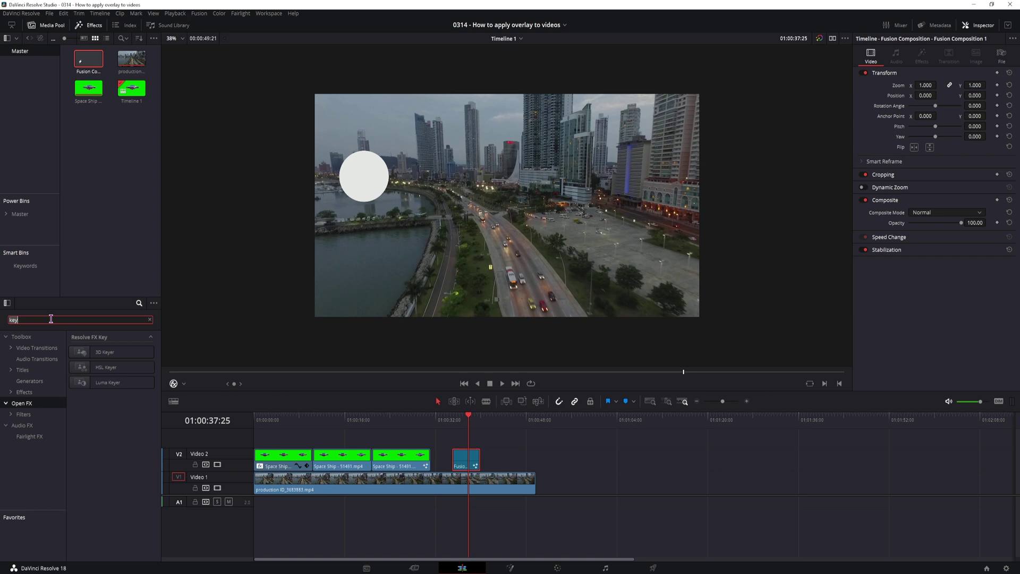
{"action": "type", "text": "2d"}
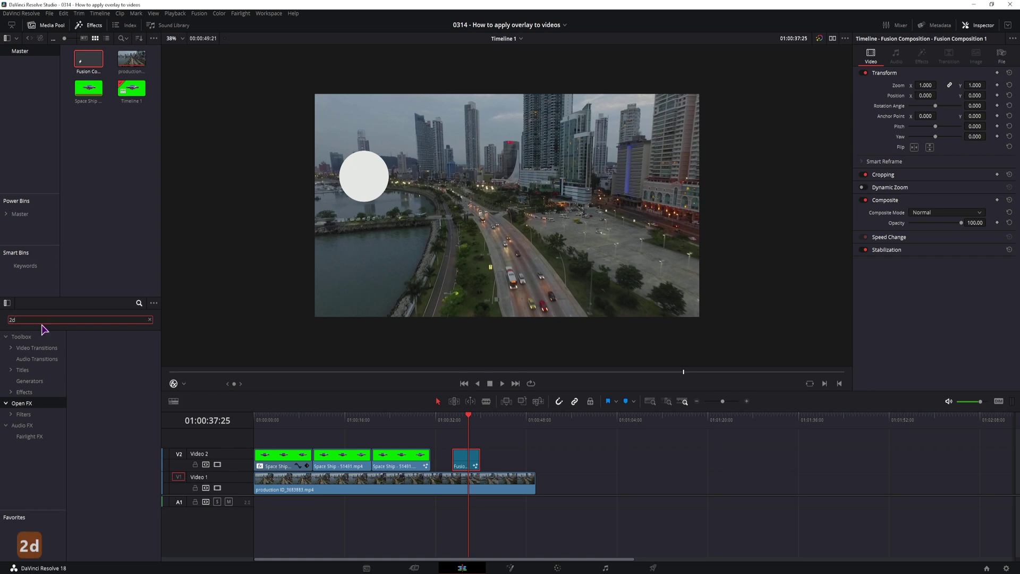
{"action": "key", "text": "BackSpace"}
{"action": "key", "text": "BackSpace"}
{"action": "type", "text": "simple"}
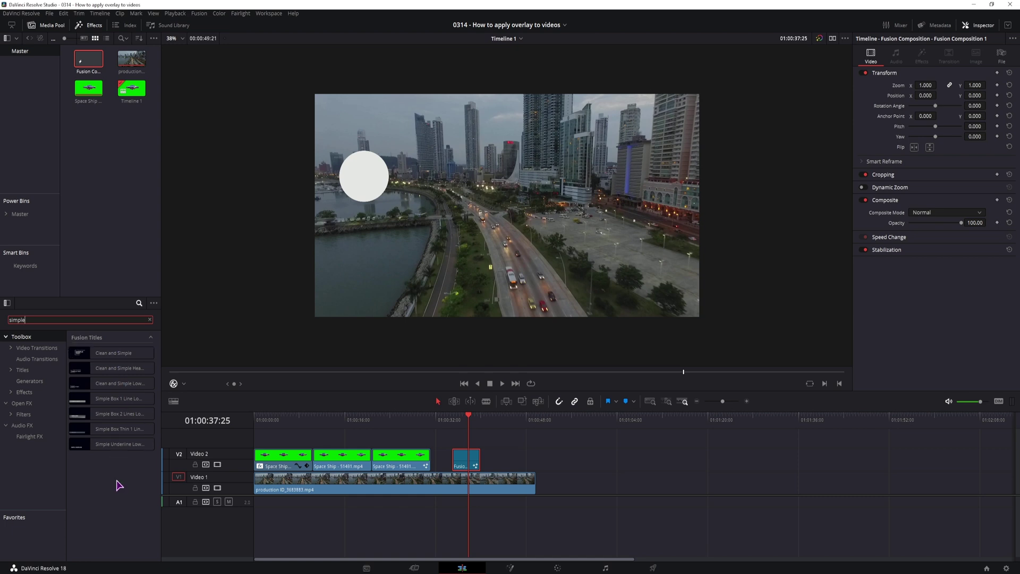
{"action": "key", "text": "BackSpace"}
{"action": "key", "text": "BackSpace"}
{"action": "key", "text": "BackSpace"}
{"action": "key", "text": "BackSpace"}
{"action": "key", "text": "BackSpace"}
{"action": "key", "text": "BackSpace"}
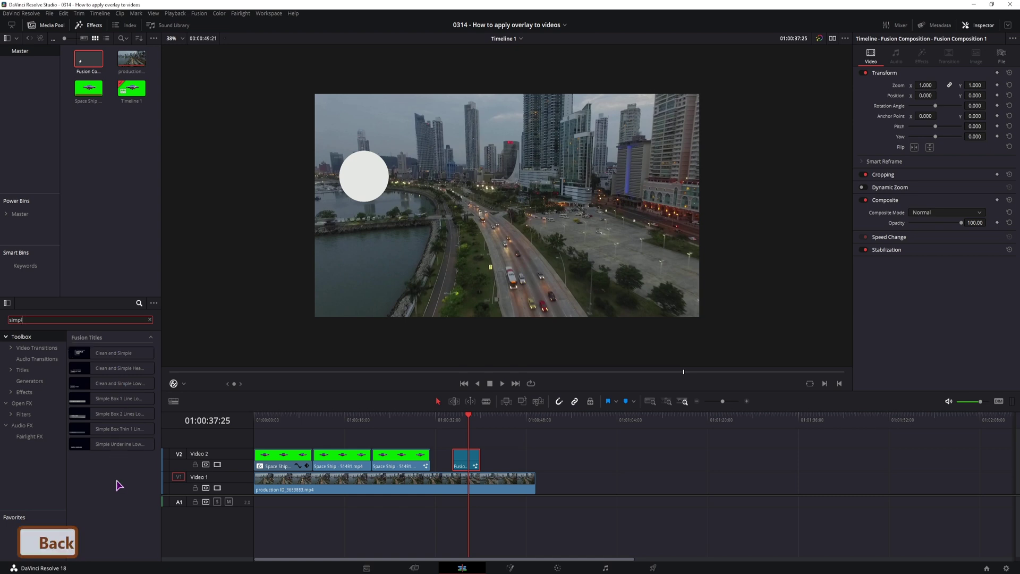
{"action": "type", "text": "ja"}
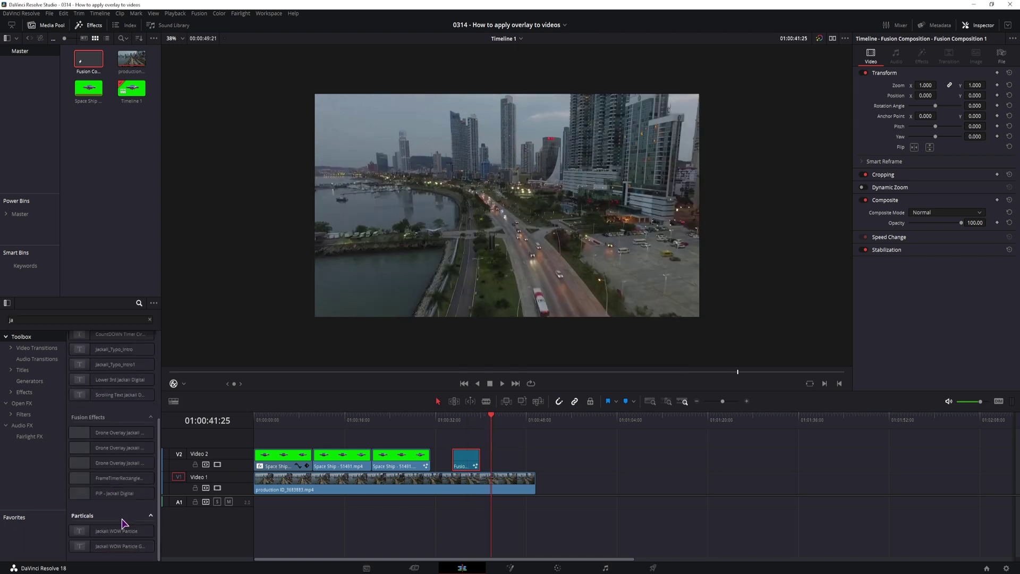
{"action": "left_click_drag", "start_coordinate": [77, 546], "coordinate": [503, 467]}
{"action": "left_click_drag", "start_coordinate": [492, 420], "coordinate": [505, 423]}
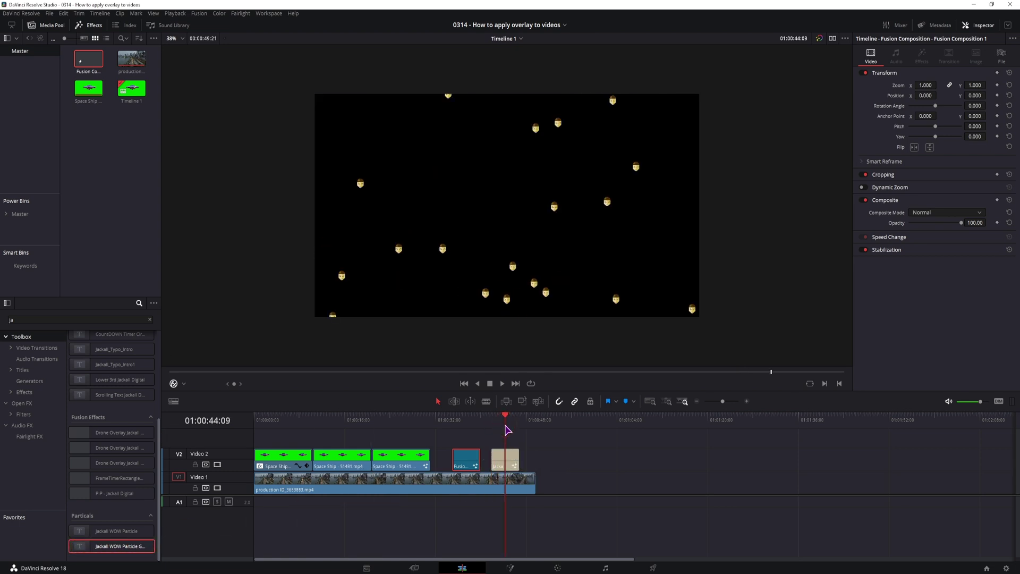
Check the particle clip's composite settings, keeping Normal mode at 100 opacity
{"action": "left_click", "coordinate": [508, 461]}
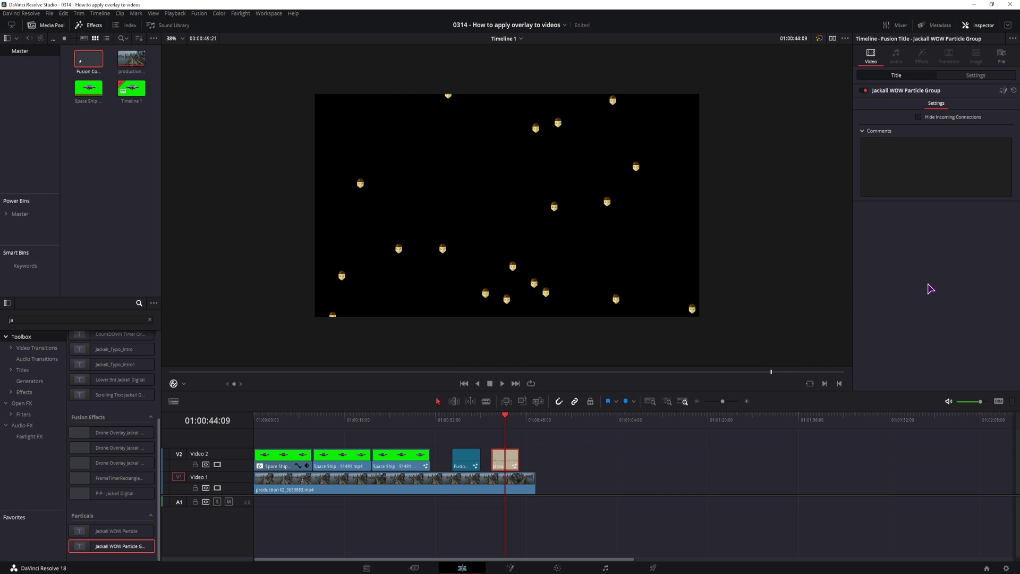
{"action": "left_click", "coordinate": [980, 76]}
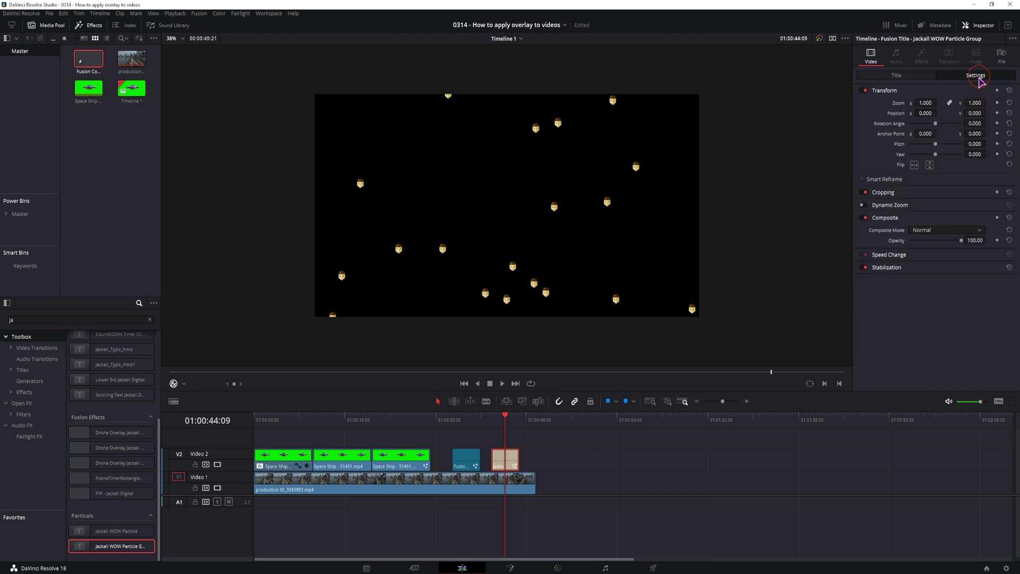
{"action": "left_click", "coordinate": [928, 231]}
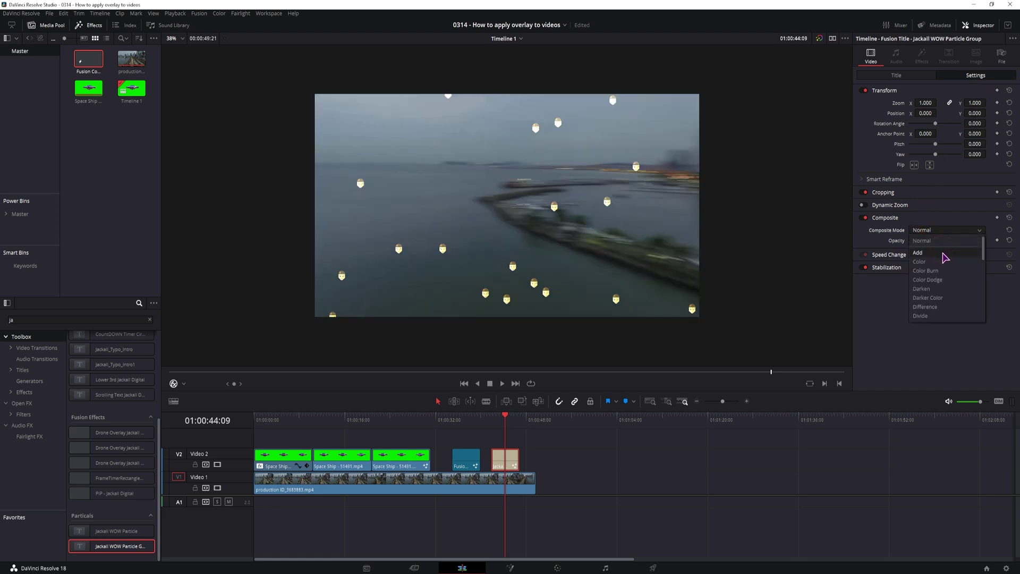
{"action": "scroll", "coordinate": [949, 297], "scroll_direction": "down", "scroll_amount": 2}
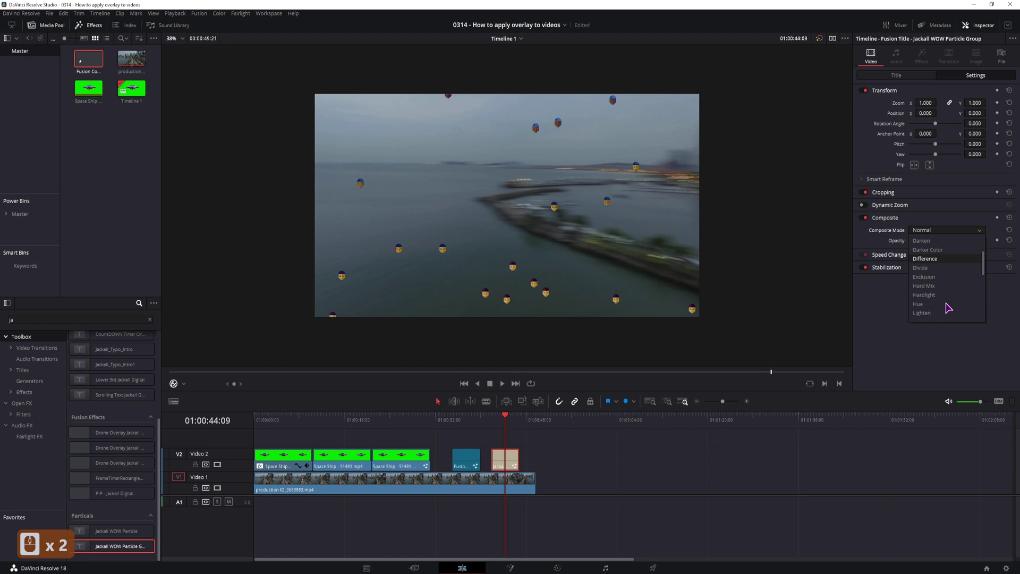
{"action": "scroll", "coordinate": [945, 303], "scroll_direction": "down", "scroll_amount": 1}
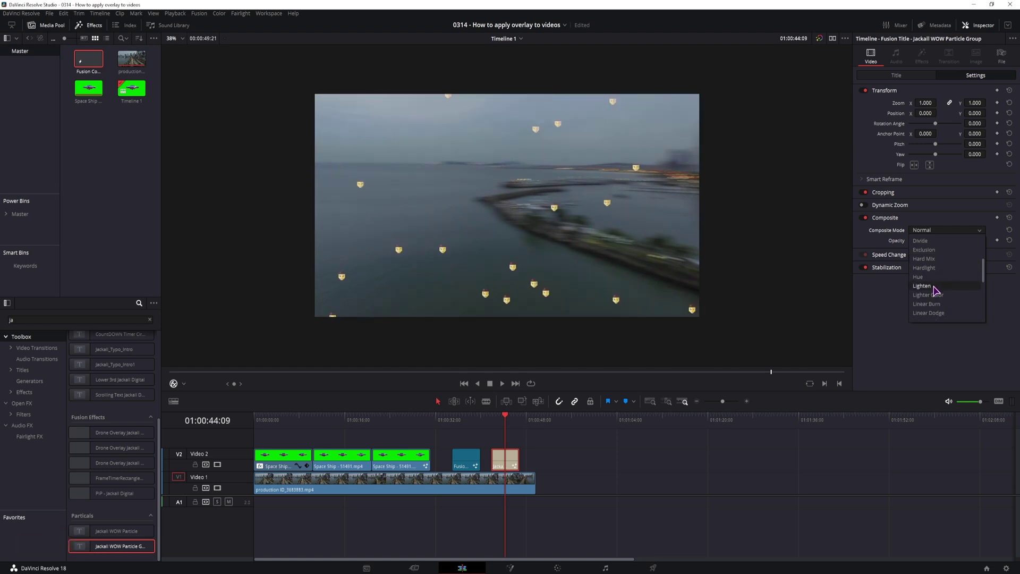
{"action": "scroll", "coordinate": [935, 291], "scroll_direction": "up", "scroll_amount": 3}
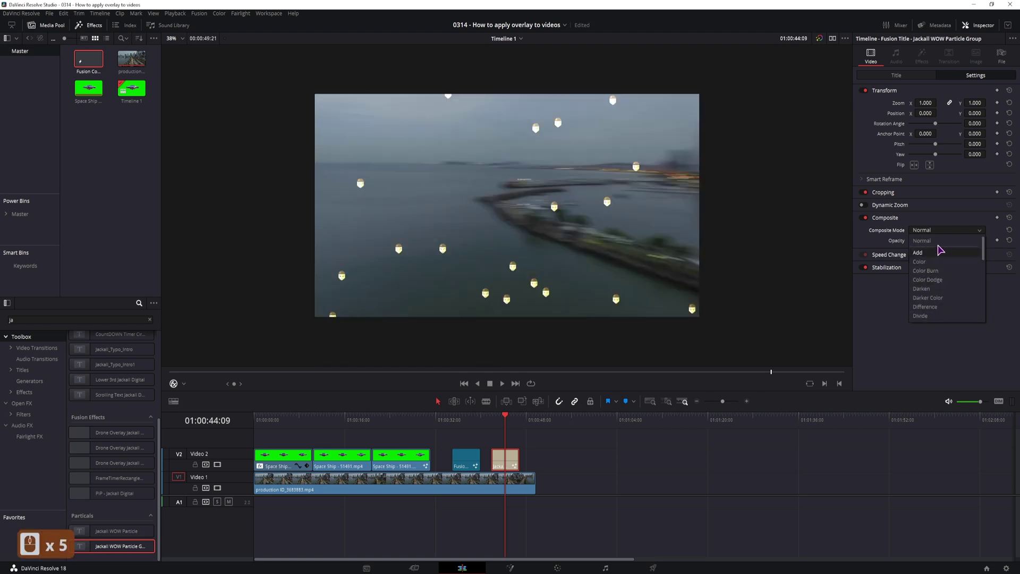
{"action": "left_click", "coordinate": [501, 292]}
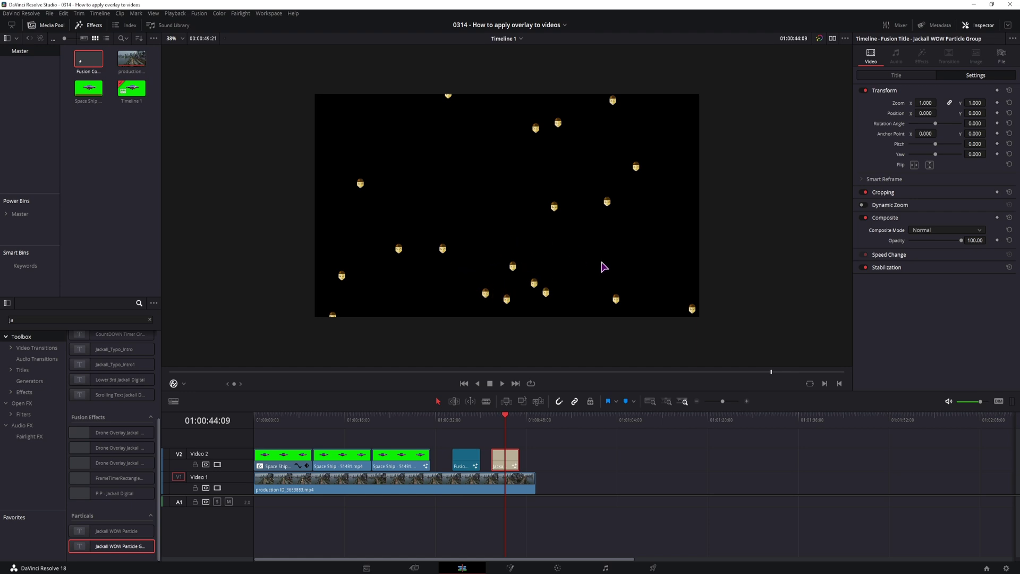
Apply 3D Keyer from a 'key' search to the particle clip, sample the black background, then undo it
{"action": "key", "text": "BackSpace"}
{"action": "key", "text": "BackSpace"}
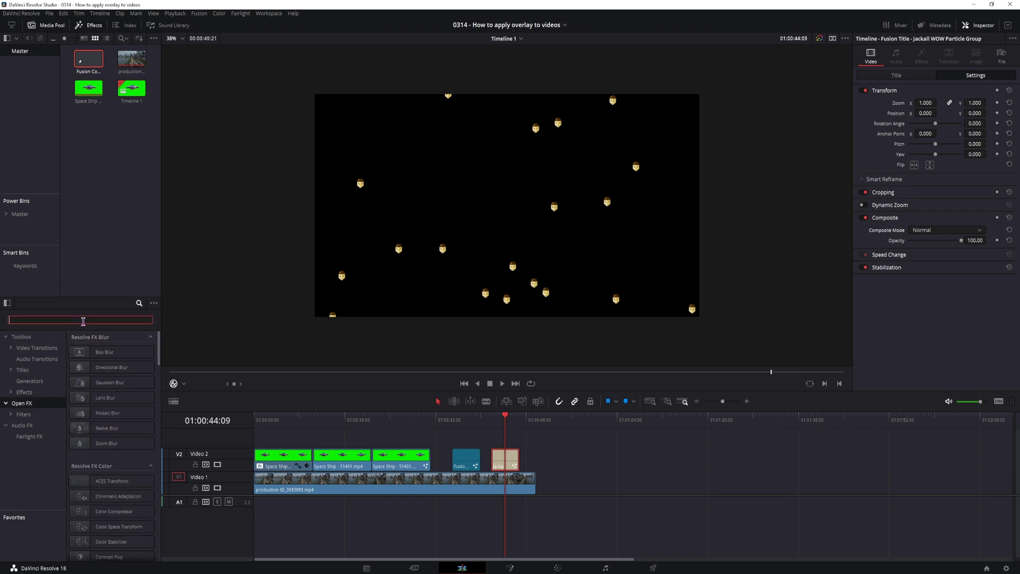
{"action": "type", "text": "key"}
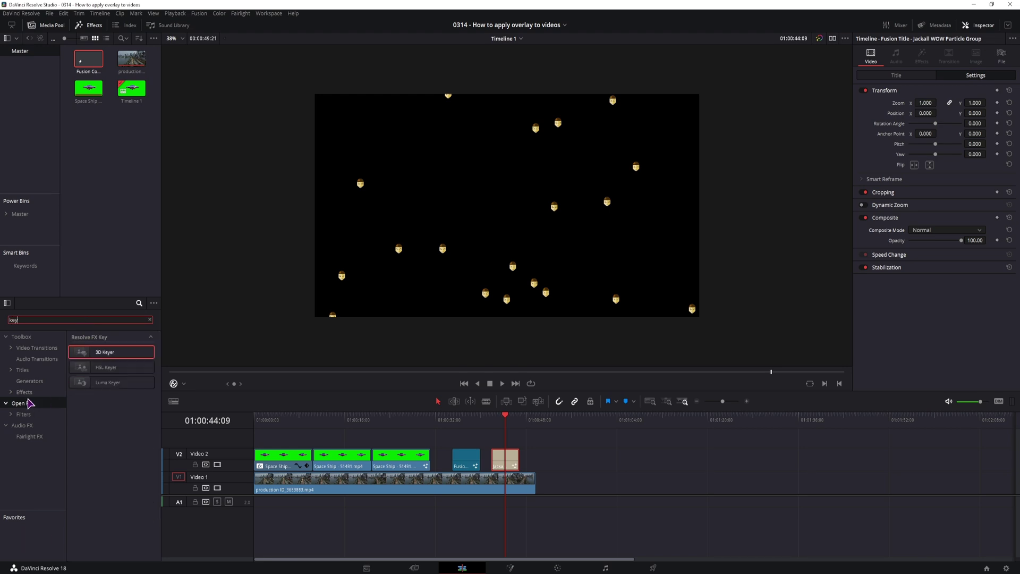
{"action": "left_click_drag", "start_coordinate": [104, 352], "coordinate": [508, 459]}
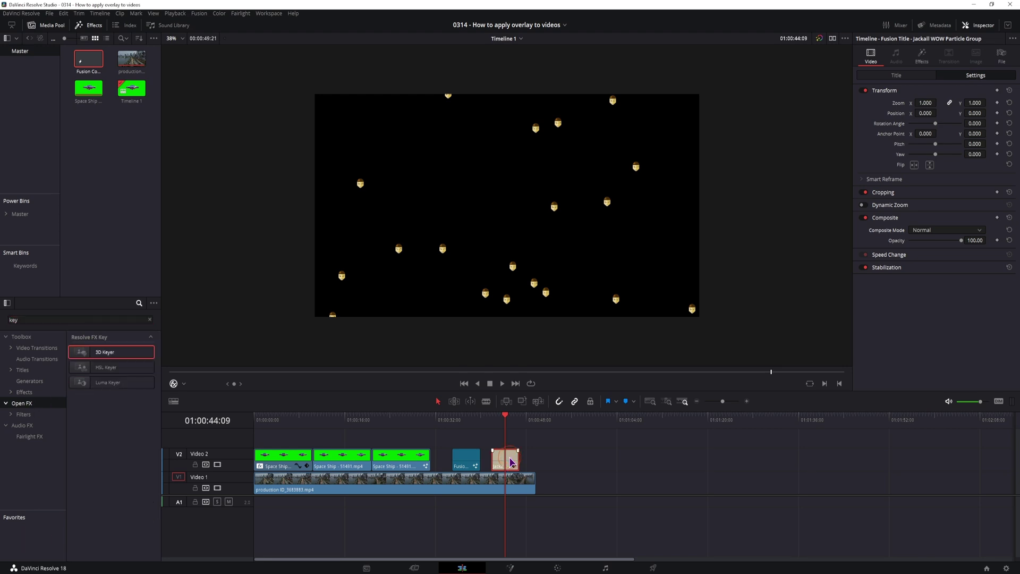
{"action": "left_click", "coordinate": [922, 54]}
{"action": "mouse_move", "coordinate": [669, 141]}
{"action": "left_mouse_down"}
{"action": "mouse_move", "coordinate": [644, 236]}
{"action": "mouse_move", "coordinate": [549, 242]}
{"action": "mouse_move", "coordinate": [456, 171]}
{"action": "left_mouse_up"}
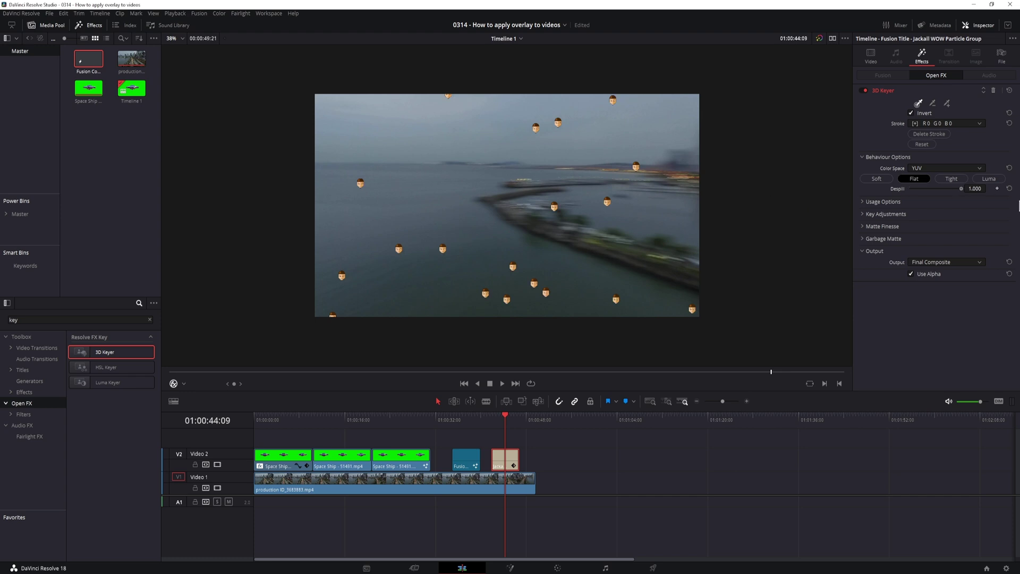
{"action": "key", "text": "ctrl+z"}
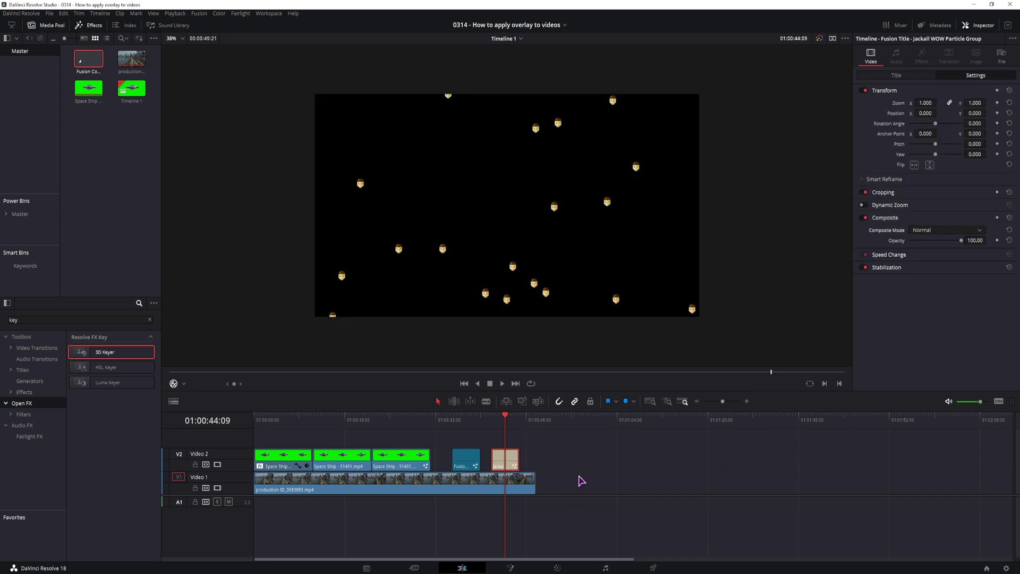
In Fusion, expand MacroTool1 and set Background1's alpha to 0
{"action": "left_click", "coordinate": [510, 568]}
{"action": "left_click", "coordinate": [151, 425]}
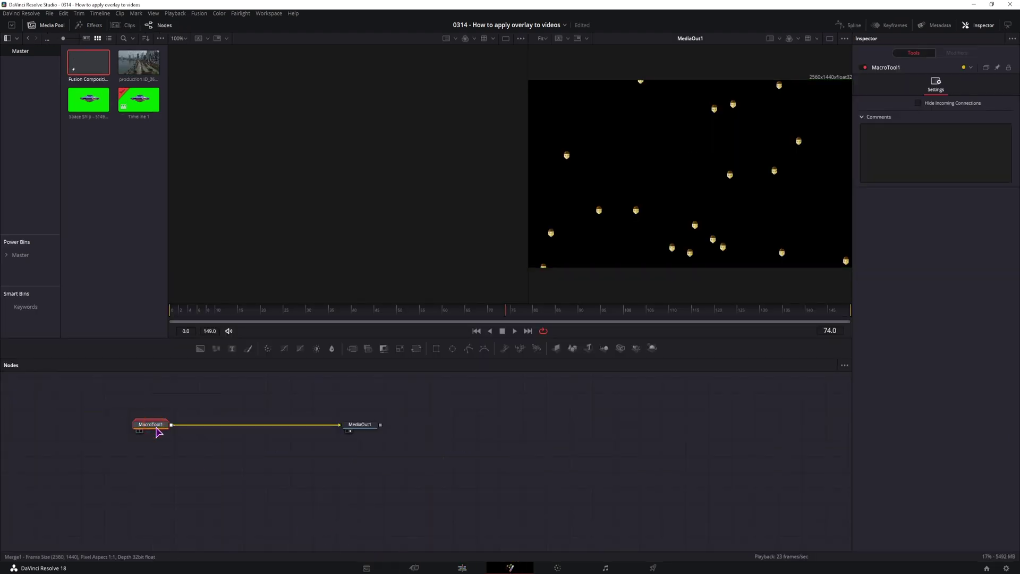
{"action": "mouse_move", "coordinate": [158, 432]}
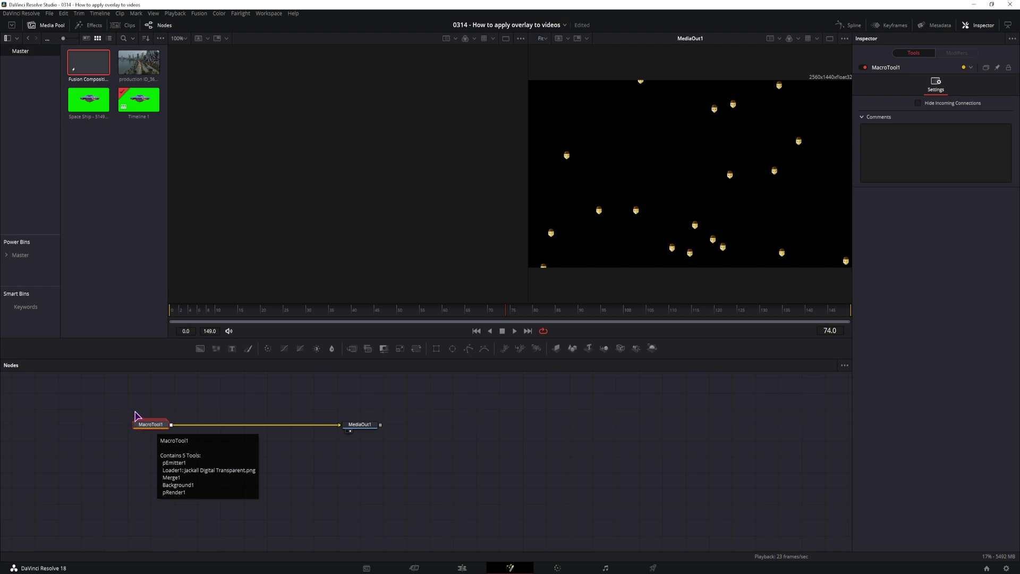
{"action": "double_click", "coordinate": [152, 425]}
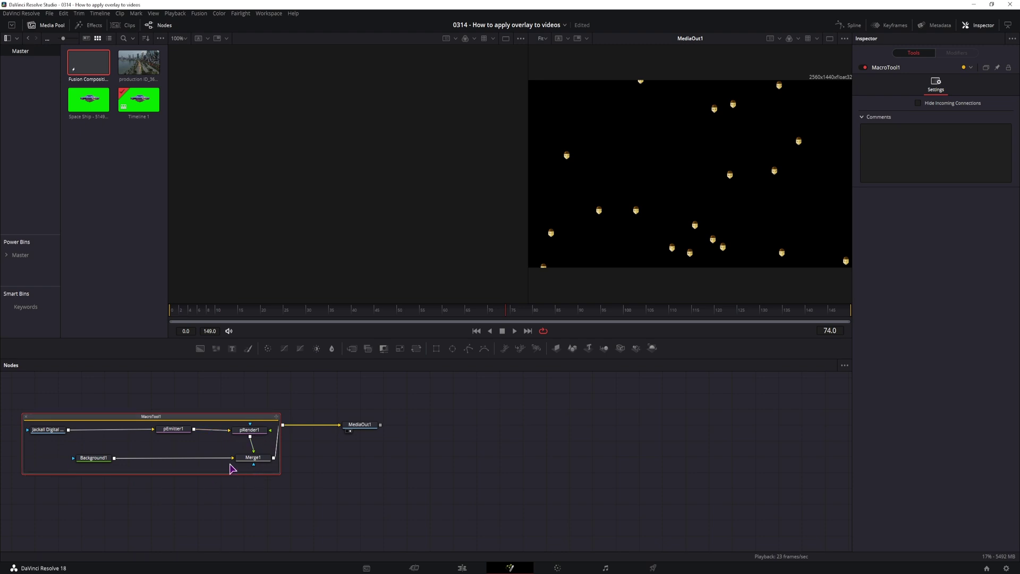
{"action": "left_click", "coordinate": [94, 458]}
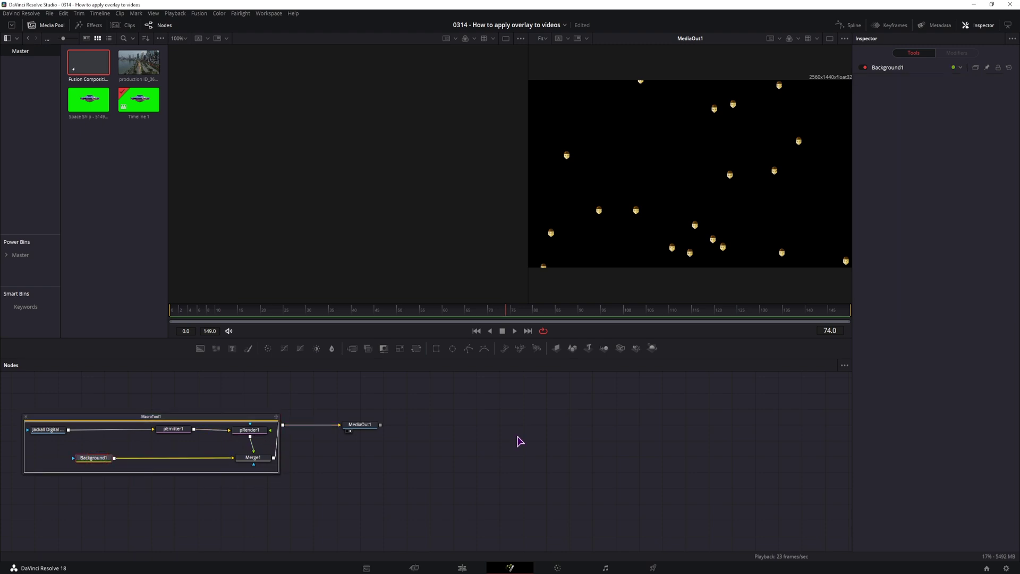
{"action": "left_click", "coordinate": [898, 68]}
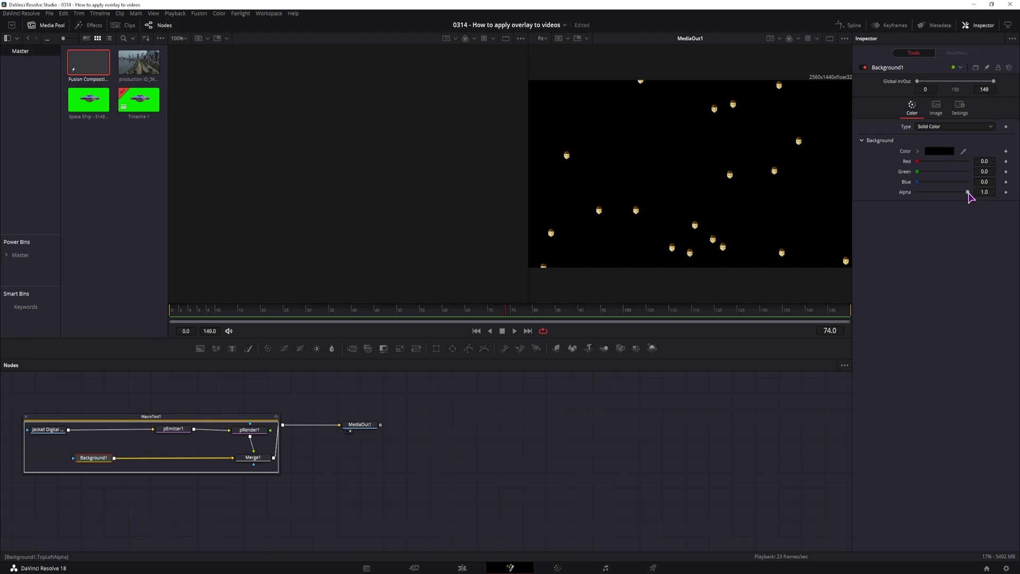
{"action": "left_click_drag", "start_coordinate": [968, 192], "coordinate": [916, 194]}
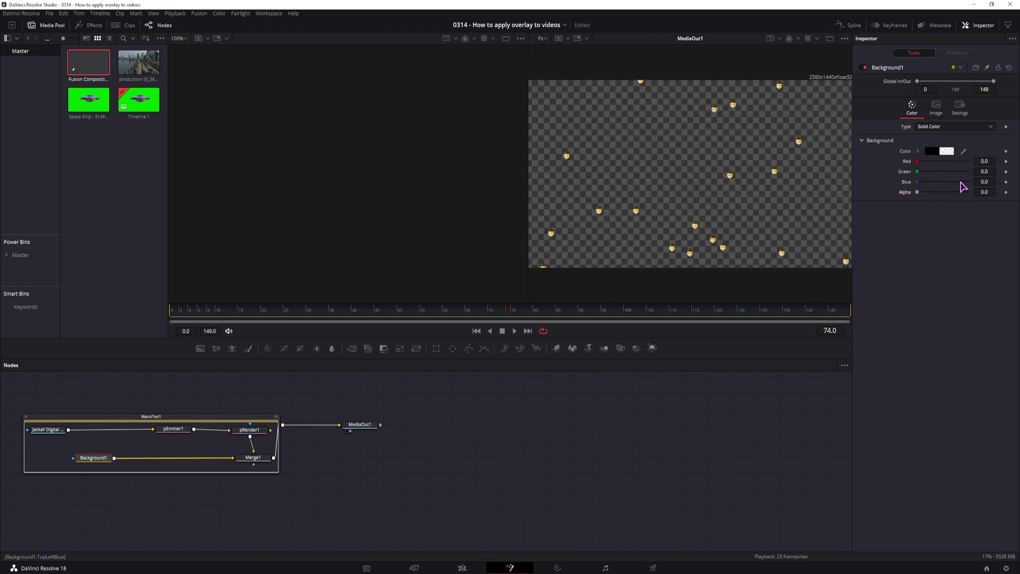
{"action": "left_click", "coordinate": [463, 568]}
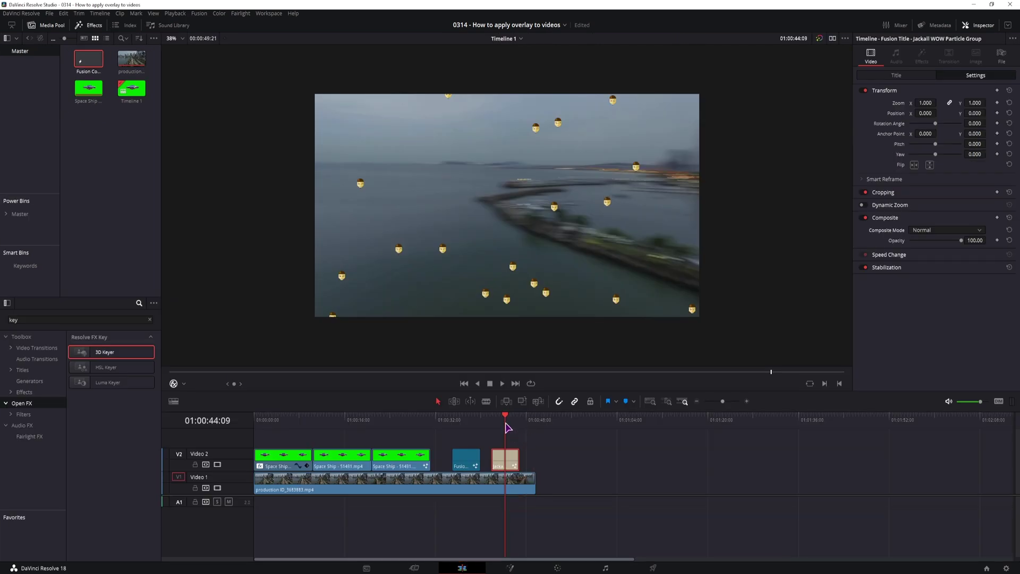
Place an Adjustment Clip from an 'adjus' search on Video 2 beside the particle clip, lengthening the footage
{"action": "left_click", "coordinate": [575, 469]}
{"action": "double_click", "coordinate": [42, 319]}
{"action": "type", "text": "adjus"}
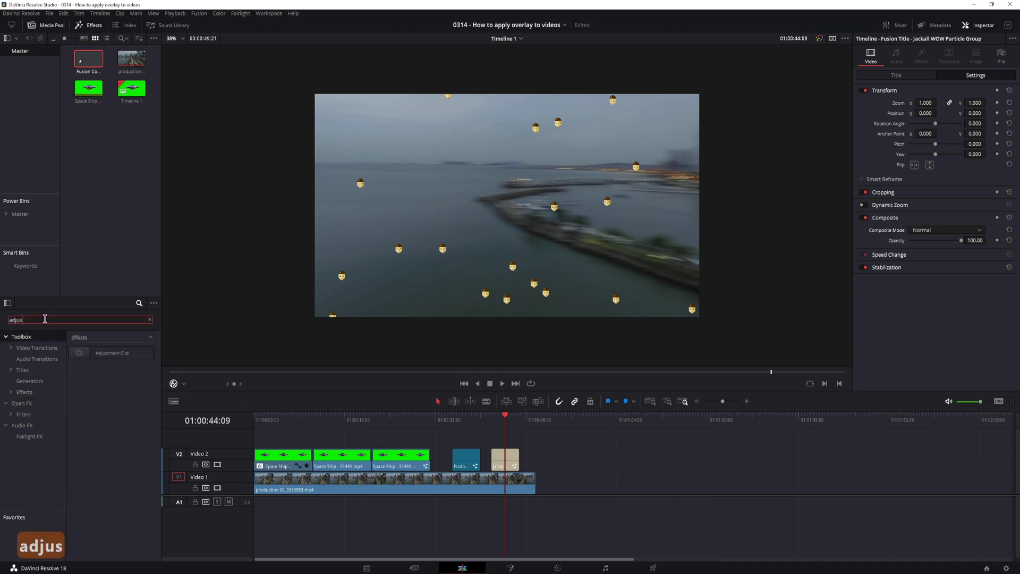
{"action": "left_click_drag", "start_coordinate": [112, 353], "coordinate": [578, 460]}
{"action": "left_click_drag", "start_coordinate": [530, 485], "coordinate": [601, 494]}
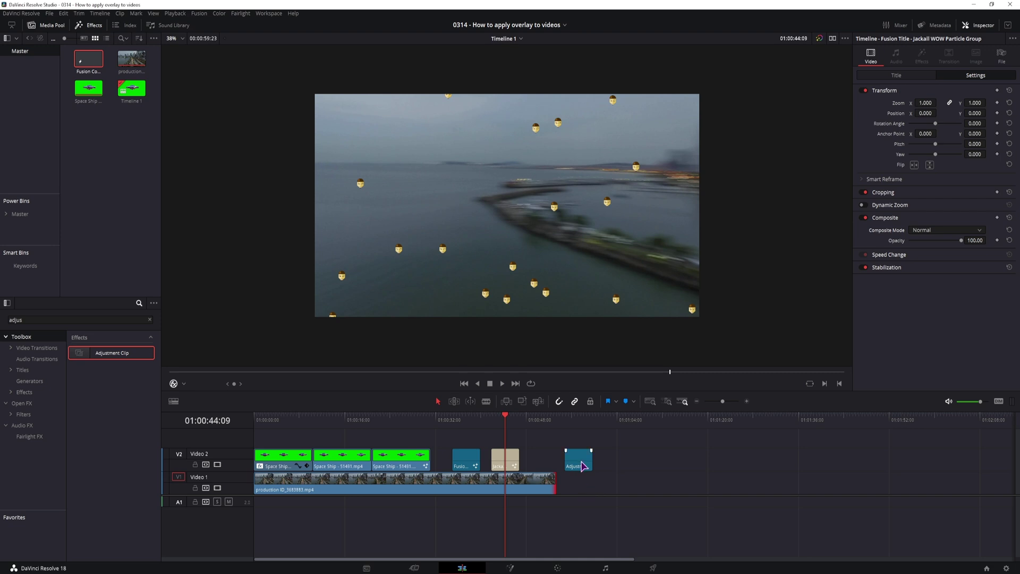
{"action": "left_click_drag", "start_coordinate": [466, 462], "coordinate": [500, 463]}
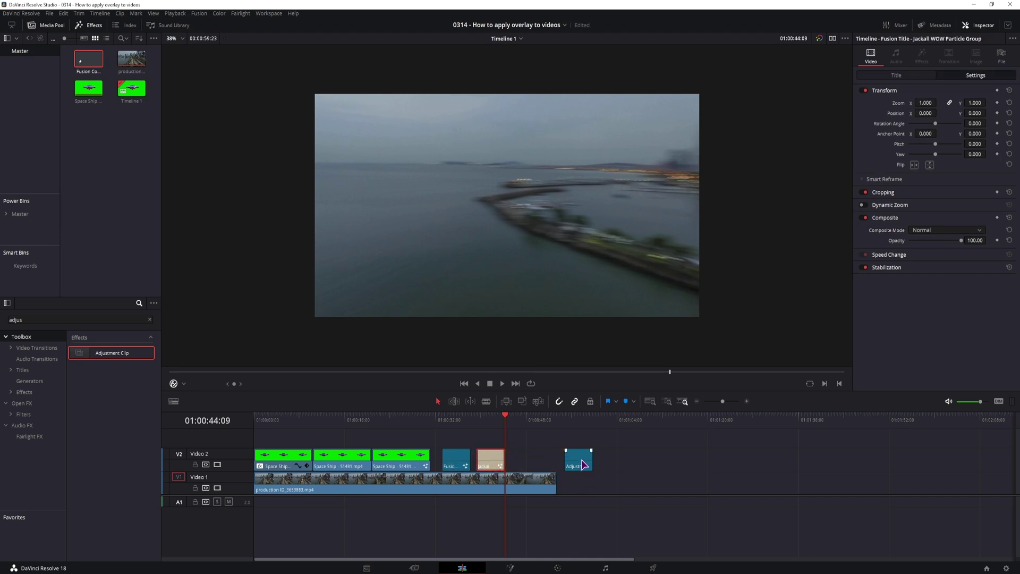
{"action": "left_click_drag", "start_coordinate": [583, 463], "coordinate": [537, 466]}
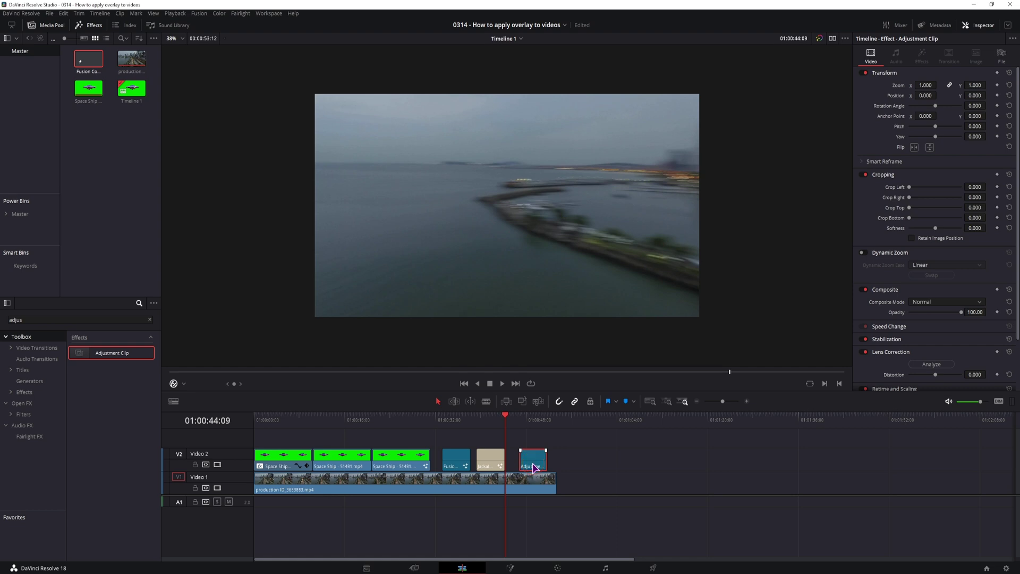
Save the adjustment clip to the media pool and replace the timeline copy with the pool version
{"action": "left_click_drag", "start_coordinate": [386, 237], "coordinate": [114, 183]}
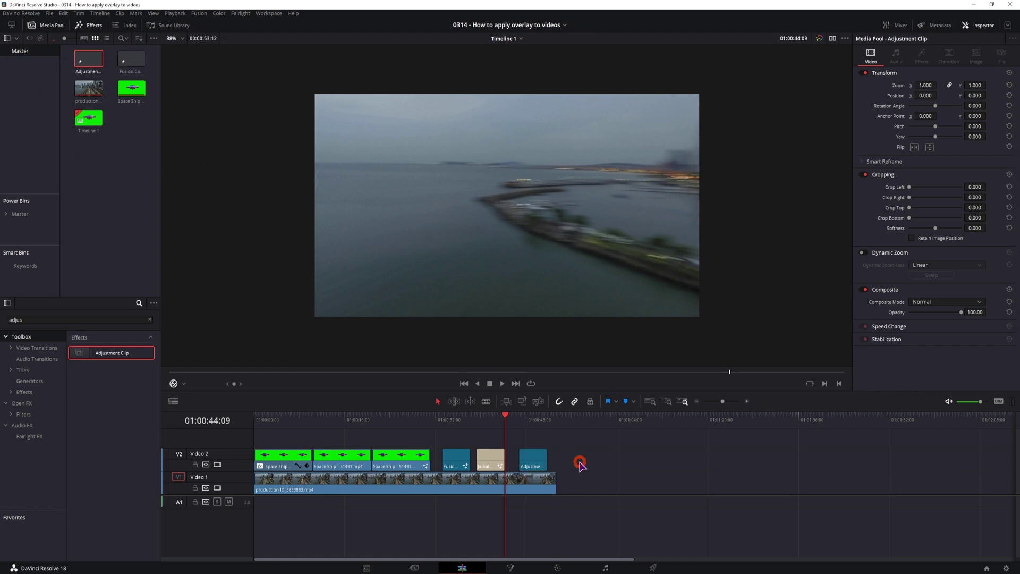
{"action": "left_click", "coordinate": [531, 460]}
{"action": "key", "text": "Delete"}
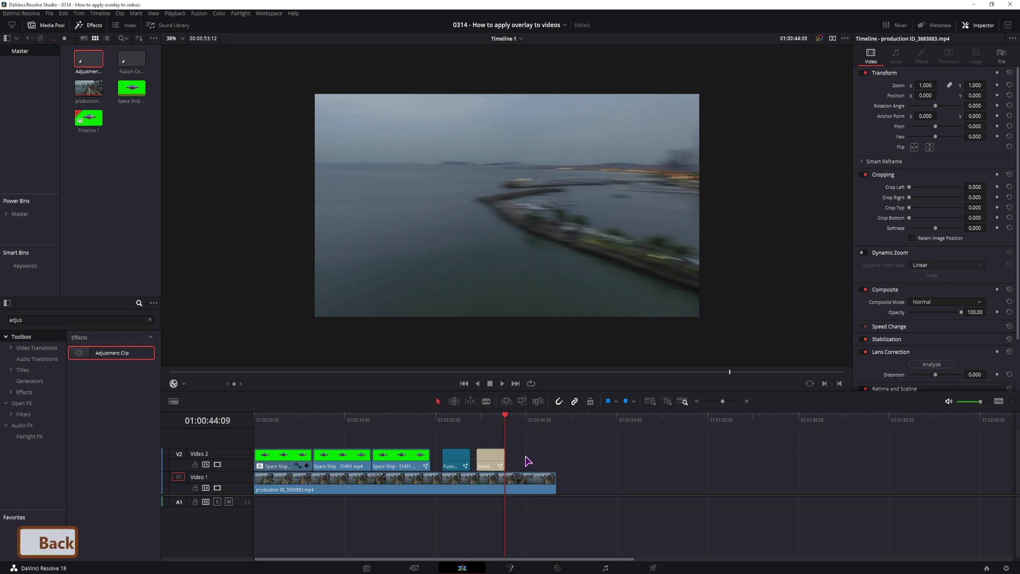
{"action": "left_click_drag", "start_coordinate": [89, 70], "coordinate": [521, 465]}
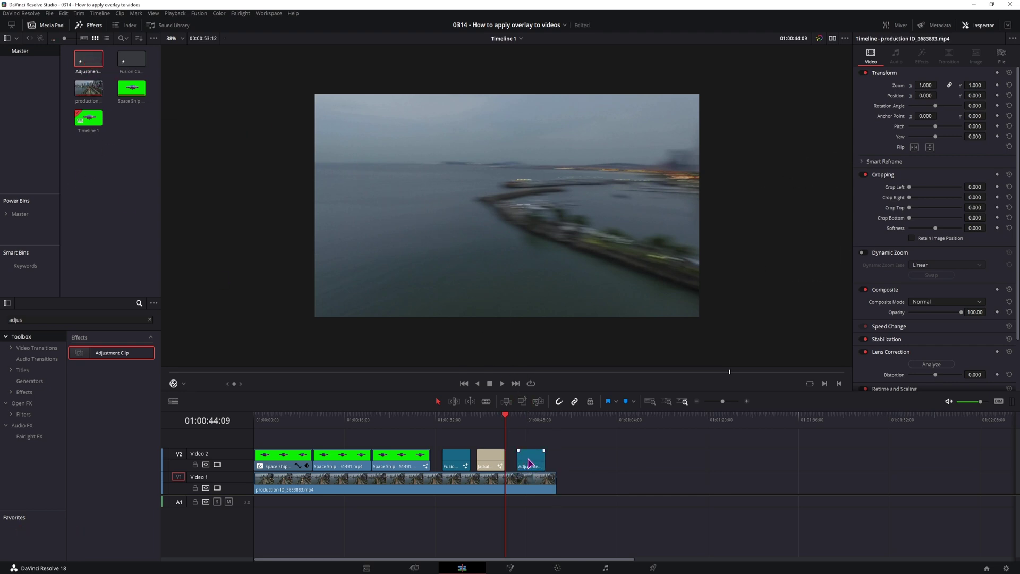
Copy all the ellipse overlay nodes from the ellipse clip's Fusion graph
{"action": "left_click", "coordinate": [453, 459]}
{"action": "left_click", "coordinate": [510, 568]}
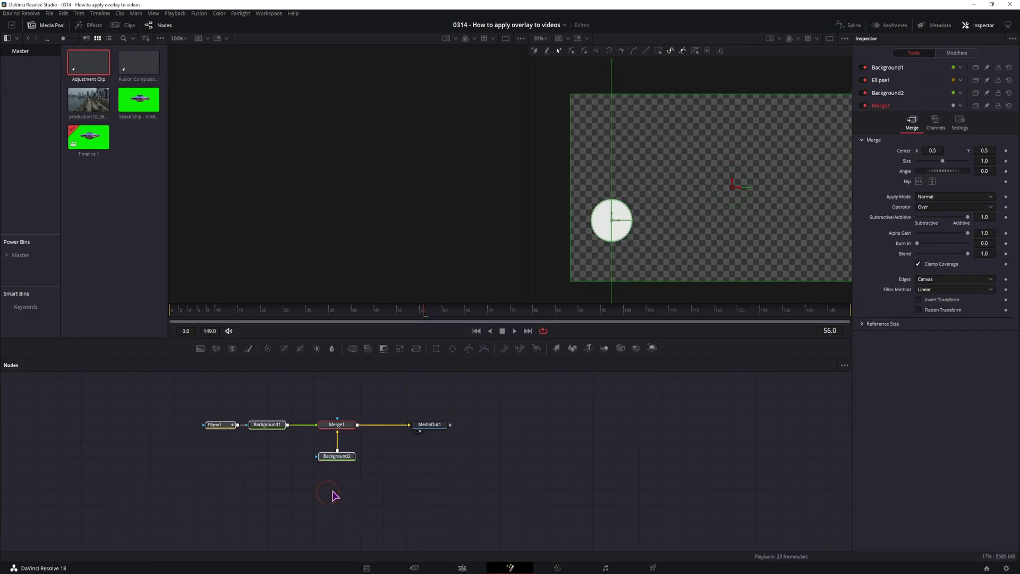
{"action": "left_click_drag", "start_coordinate": [394, 506], "coordinate": [191, 389]}
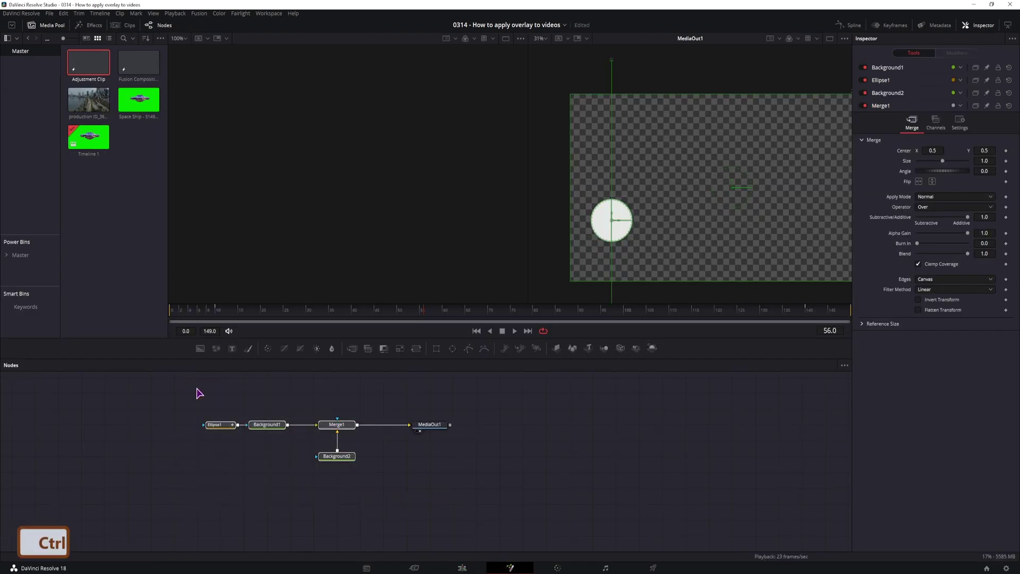
{"action": "key", "text": "ctrl+c"}
{"action": "left_click", "coordinate": [462, 568]}
Paste the ellipse nodes into the adjustment clip's Fusion graph and connect Merge1 to MediaOut1
{"action": "left_click", "coordinate": [530, 458]}
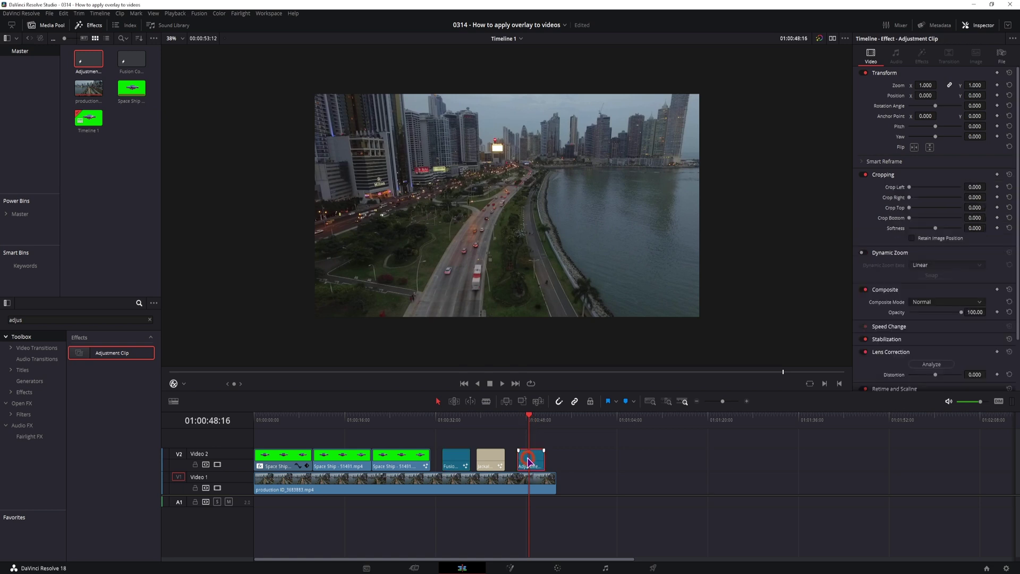
{"action": "left_click", "coordinate": [503, 567]}
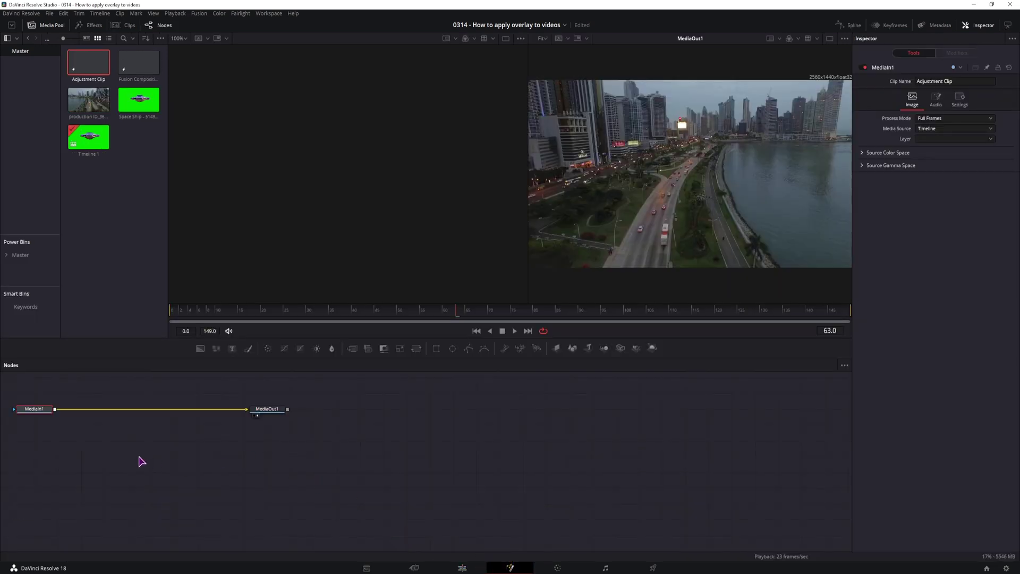
{"action": "left_click_drag", "start_coordinate": [38, 410], "coordinate": [251, 413]}
{"action": "left_click", "coordinate": [154, 458]}
{"action": "key", "text": "ctrl+v"}
{"action": "left_click", "coordinate": [109, 405]}
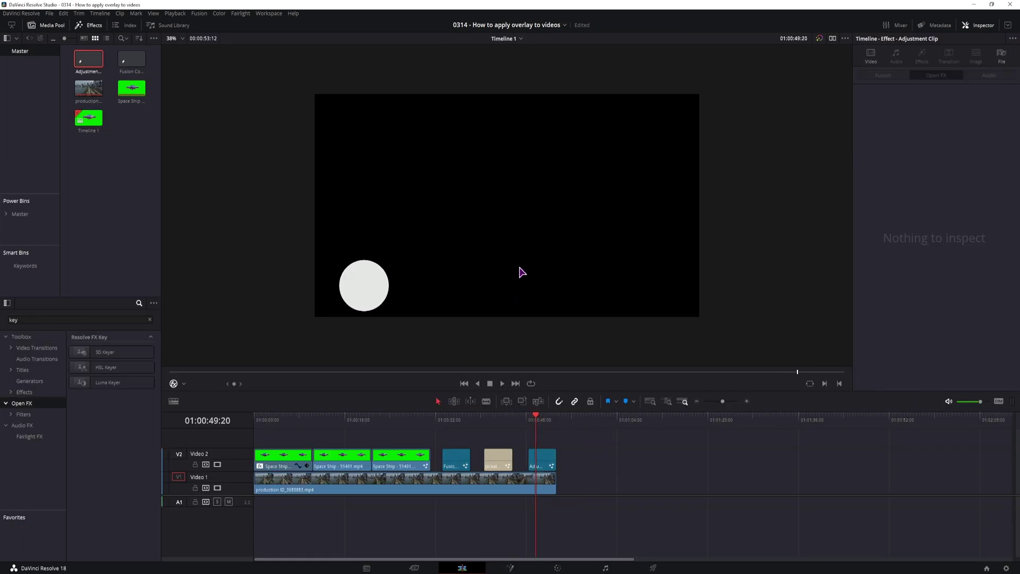
Try changing Background2's alpha in the adjustment clip, then undo the change
{"action": "left_click", "coordinate": [547, 457]}
{"action": "left_click", "coordinate": [511, 568]}
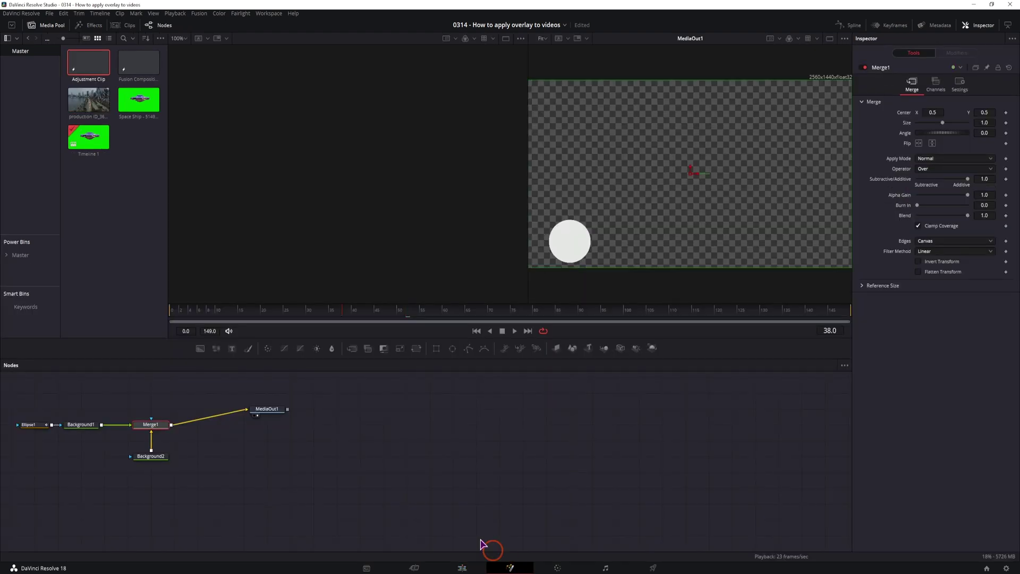
{"action": "left_click", "coordinate": [159, 457]}
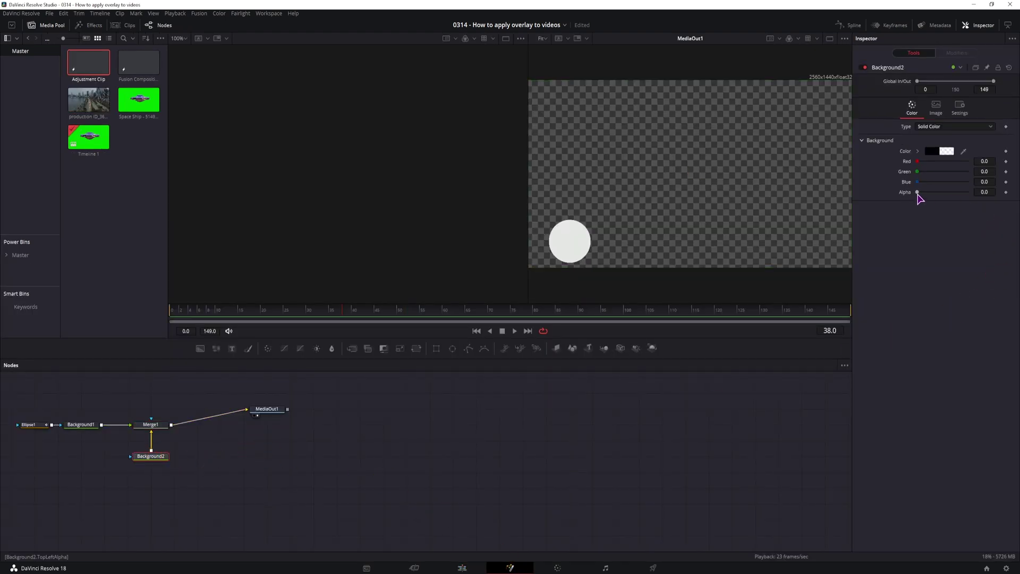
{"action": "left_click_drag", "start_coordinate": [917, 193], "coordinate": [1010, 187]}
{"action": "key", "text": "ctrl+z"}
{"action": "left_click", "coordinate": [462, 568]}
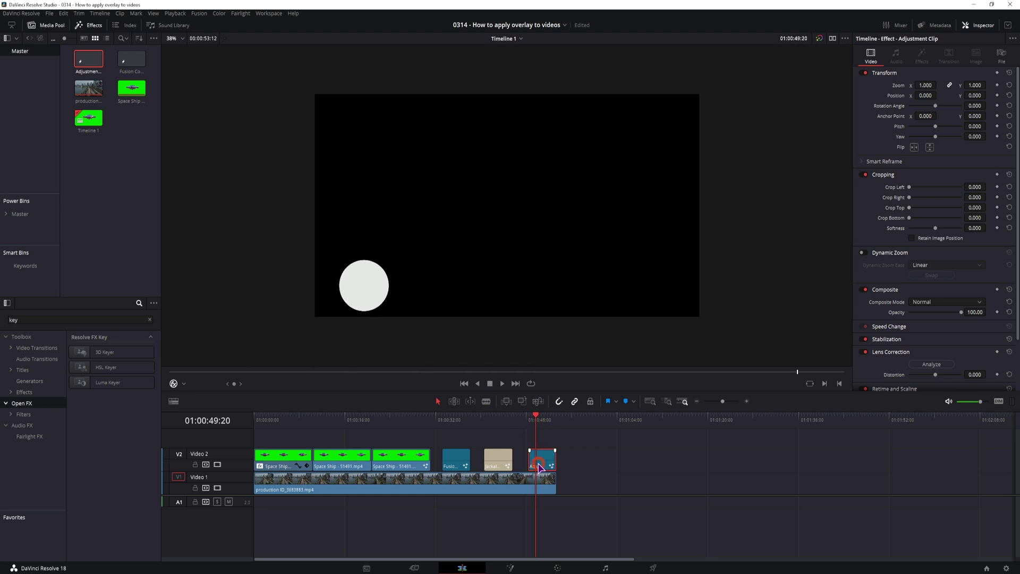
{"action": "right_click", "coordinate": [541, 464]}
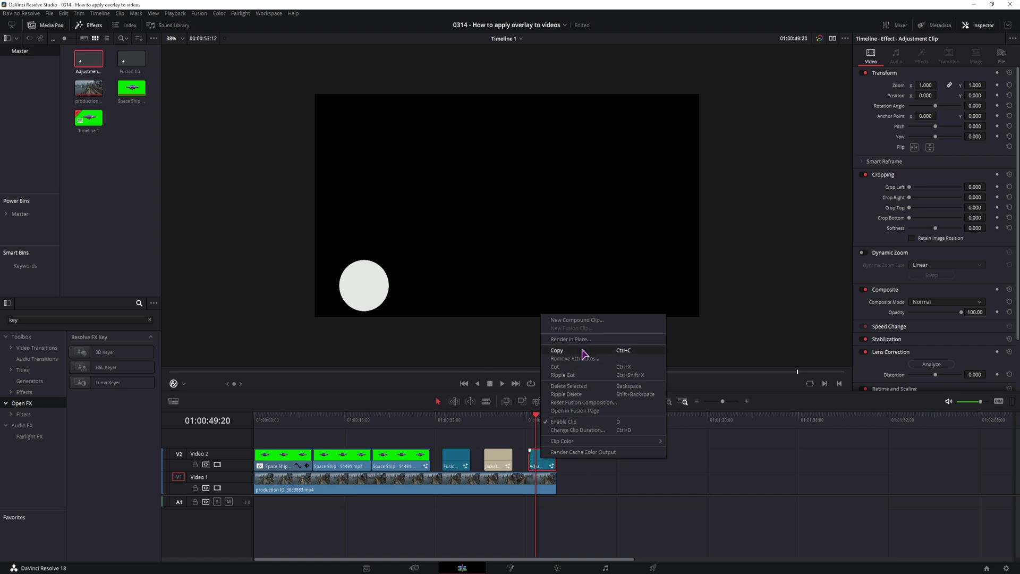
{"action": "left_click", "coordinate": [591, 321]}
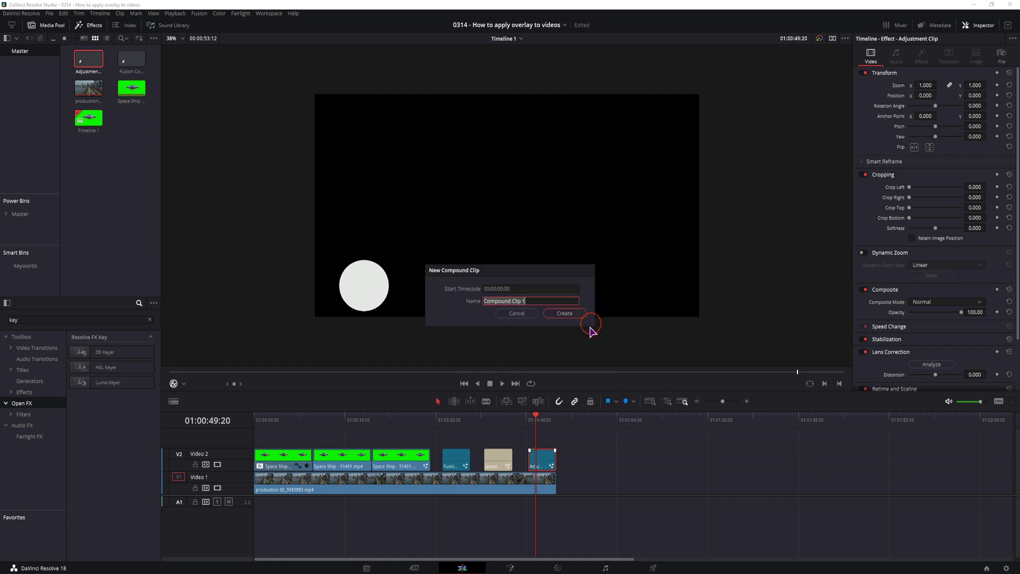
{"action": "left_click", "coordinate": [560, 313]}
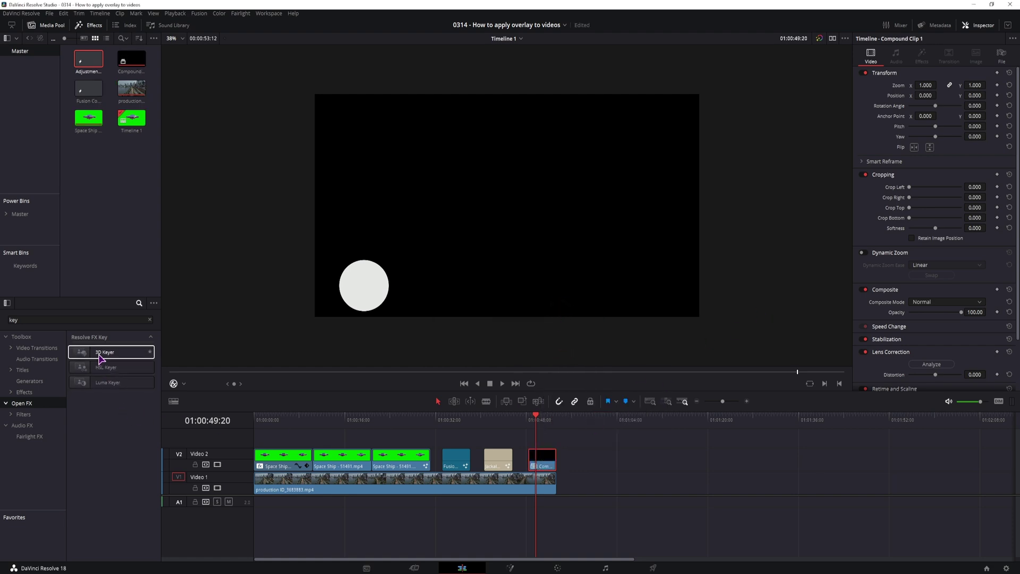
{"action": "left_click_drag", "start_coordinate": [102, 353], "coordinate": [541, 460]}
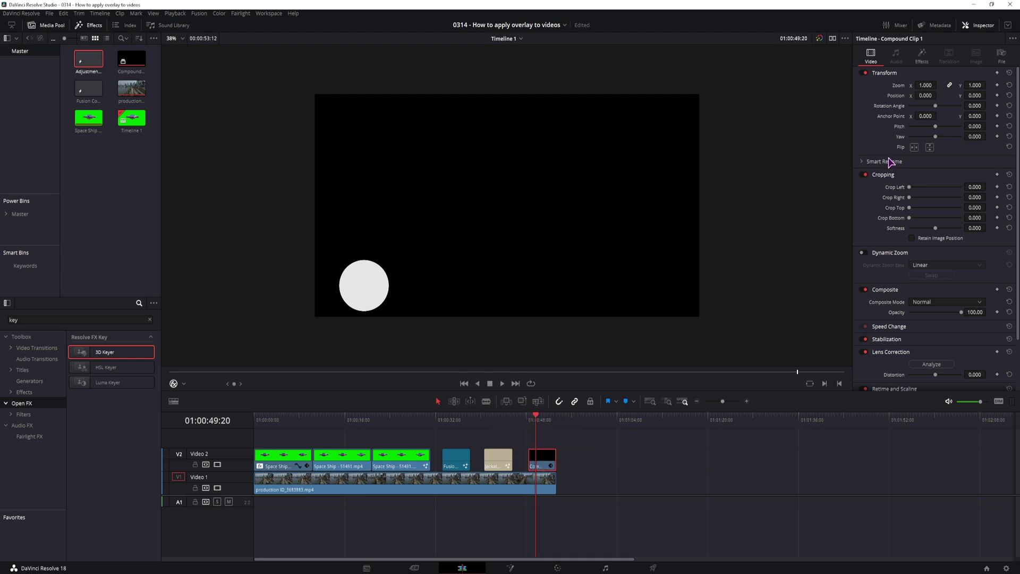
{"action": "left_click", "coordinate": [921, 58]}
{"action": "mouse_move", "coordinate": [612, 140]}
{"action": "left_mouse_down"}
{"action": "mouse_move", "coordinate": [595, 231]}
{"action": "mouse_move", "coordinate": [431, 240]}
{"action": "mouse_move", "coordinate": [357, 148]}
{"action": "left_mouse_up"}
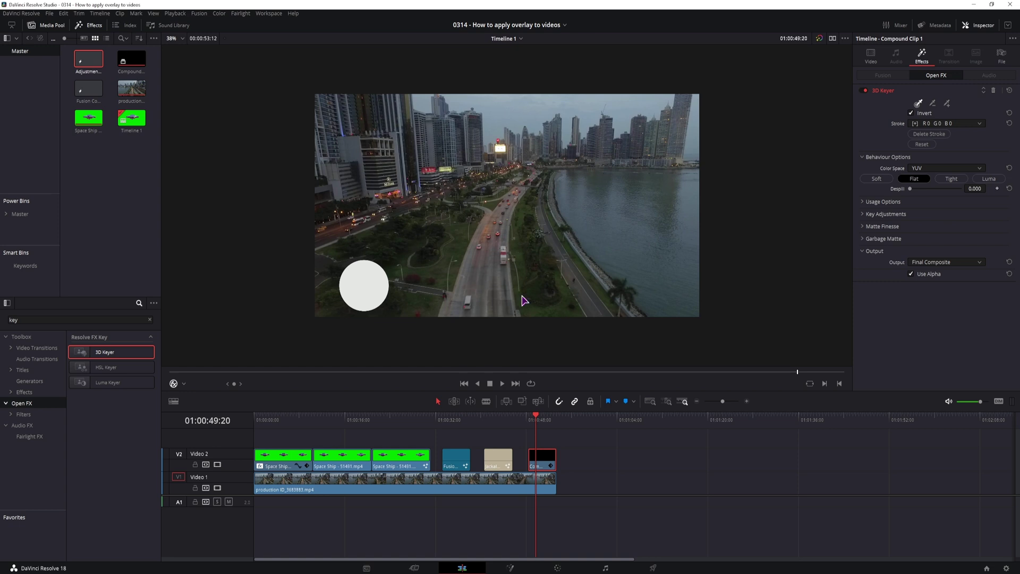
{"action": "left_click", "coordinate": [452, 421]}
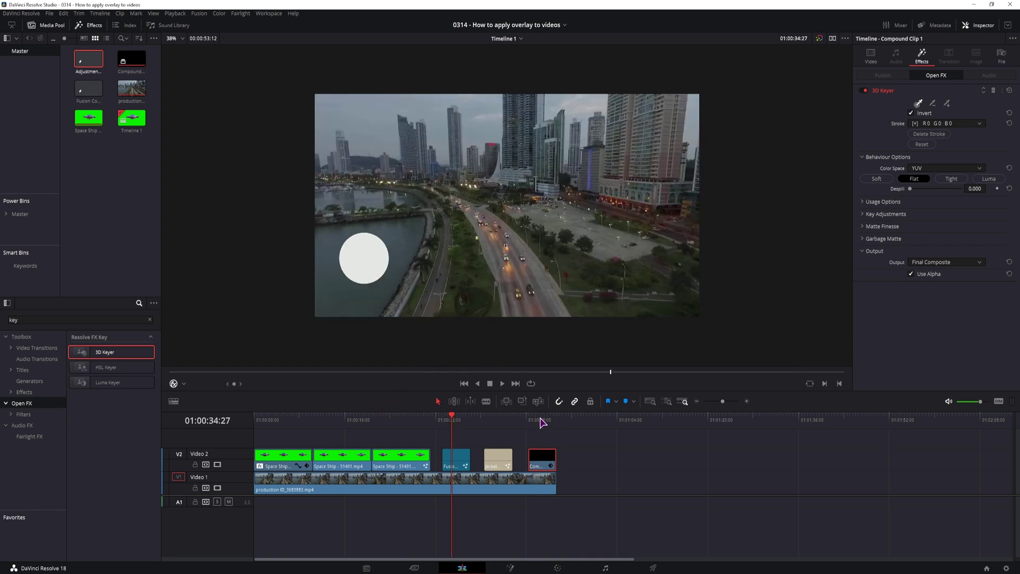
{"action": "key", "text": "ctrl+z"}
{"action": "key", "text": "ctrl+z"}
{"action": "key", "text": "ctrl+z"}
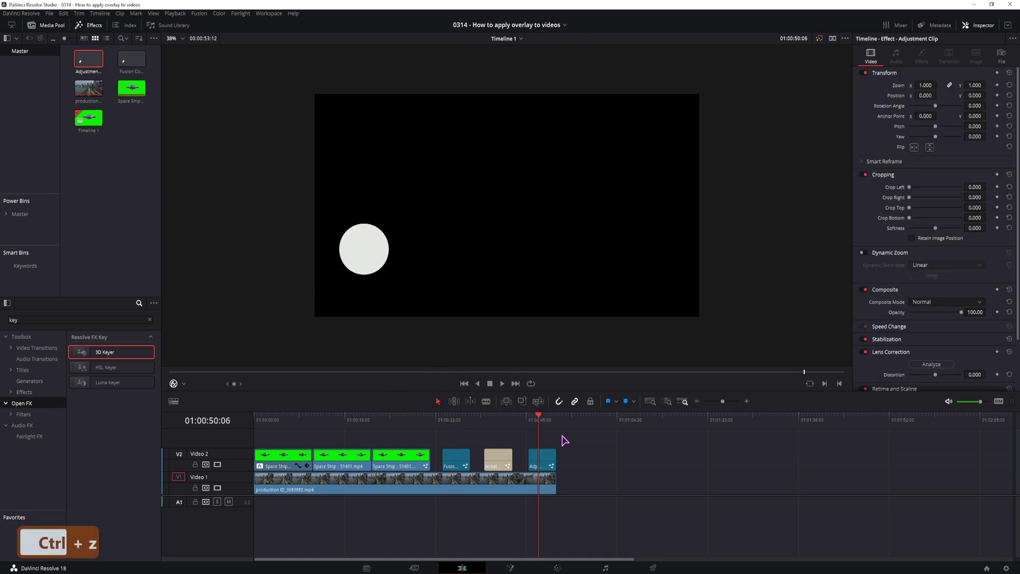
Open the Master power bin and save the Adjustment Clip and Fusion clip from Video 2 into it
{"action": "left_click", "coordinate": [545, 465]}
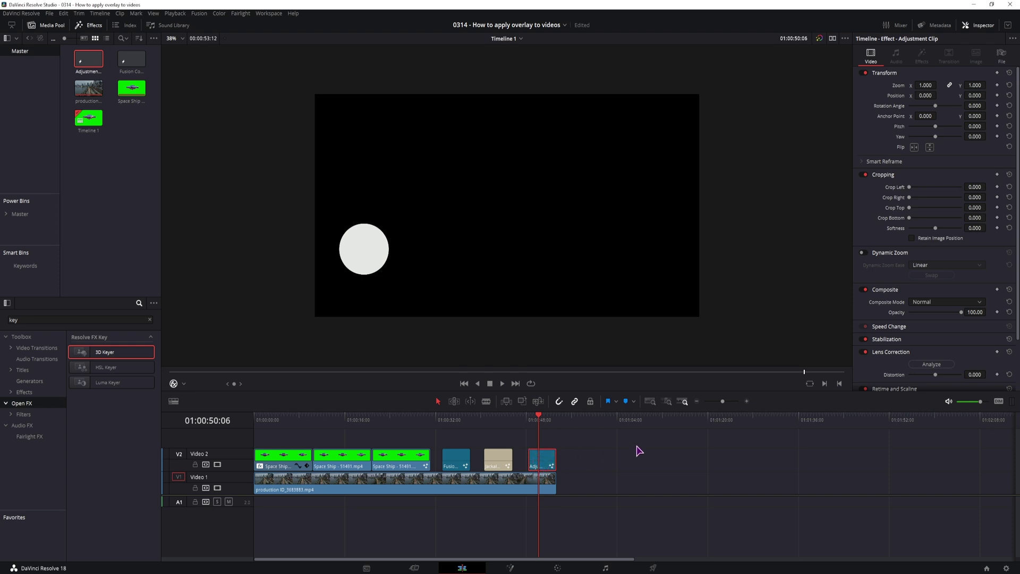
{"action": "left_click", "coordinate": [20, 212]}
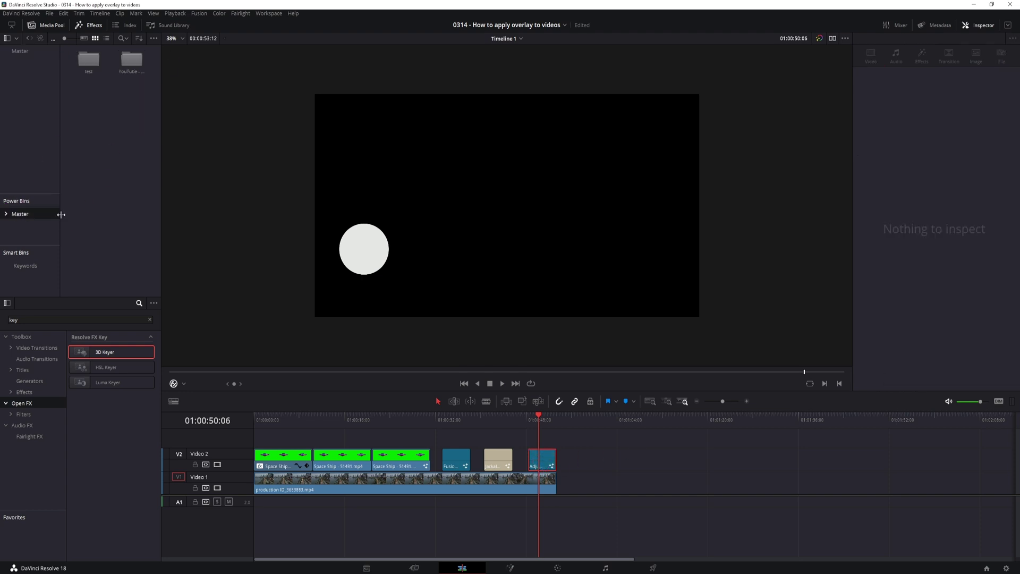
{"action": "left_click", "coordinate": [52, 27]}
{"action": "left_click", "coordinate": [49, 25]}
{"action": "left_click", "coordinate": [153, 39]}
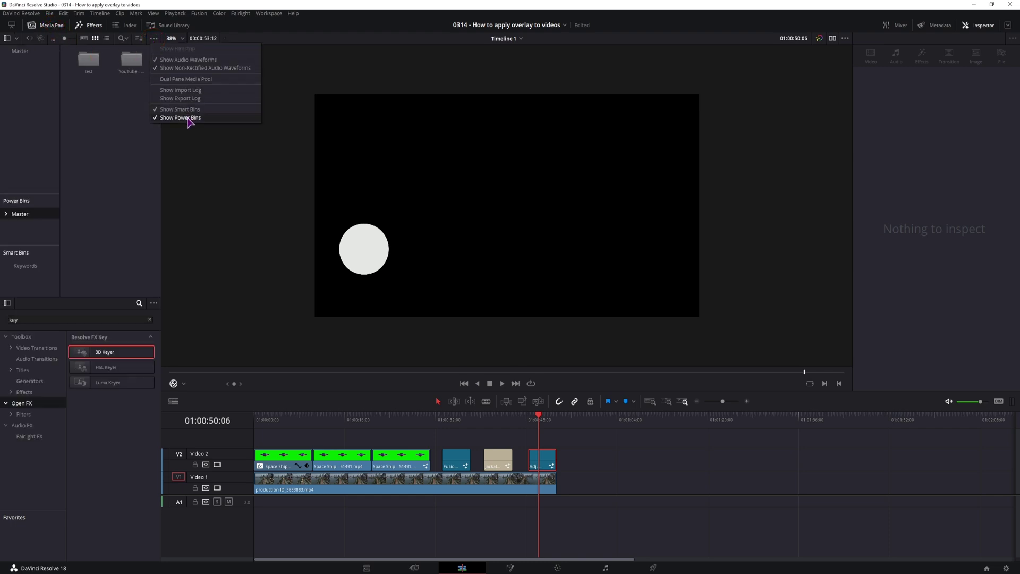
{"action": "left_click", "coordinate": [452, 420]}
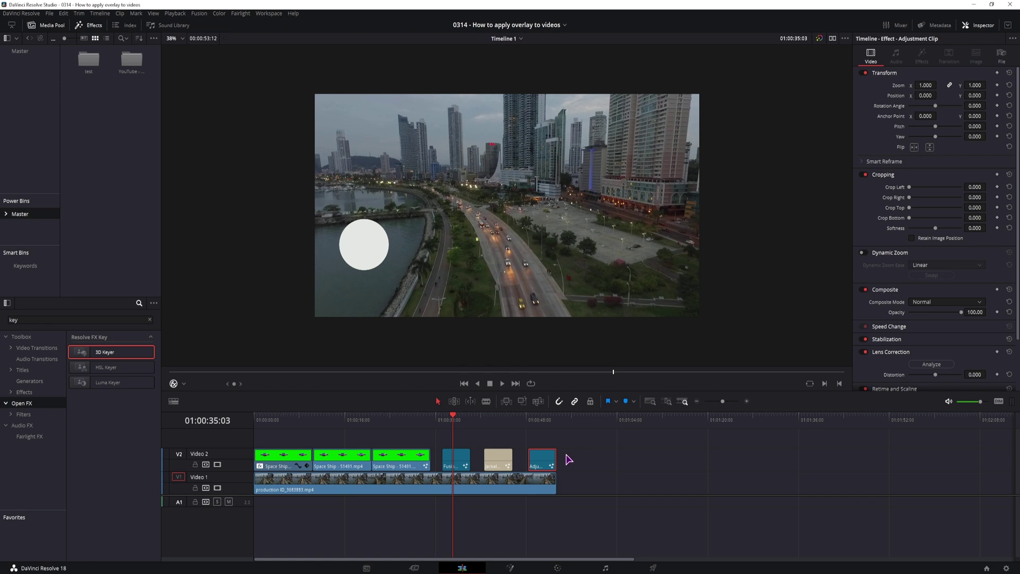
{"action": "left_click_drag", "start_coordinate": [543, 469], "coordinate": [111, 202]}
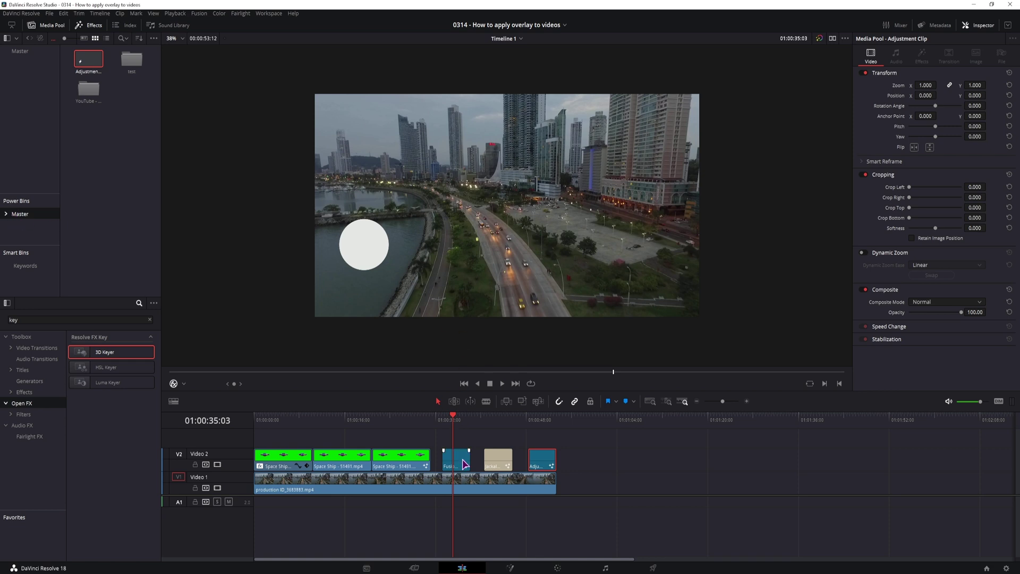
{"action": "left_click_drag", "start_coordinate": [460, 461], "coordinate": [122, 207]}
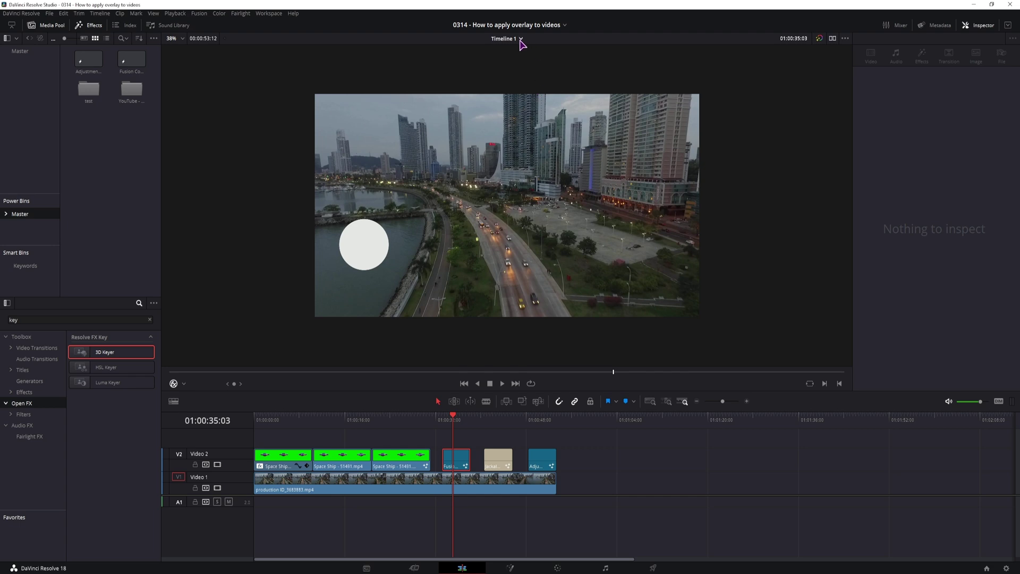
Switch to the 'new empty project' and place the saved adjustment clip on its timeline
{"action": "left_click", "coordinate": [565, 25]}
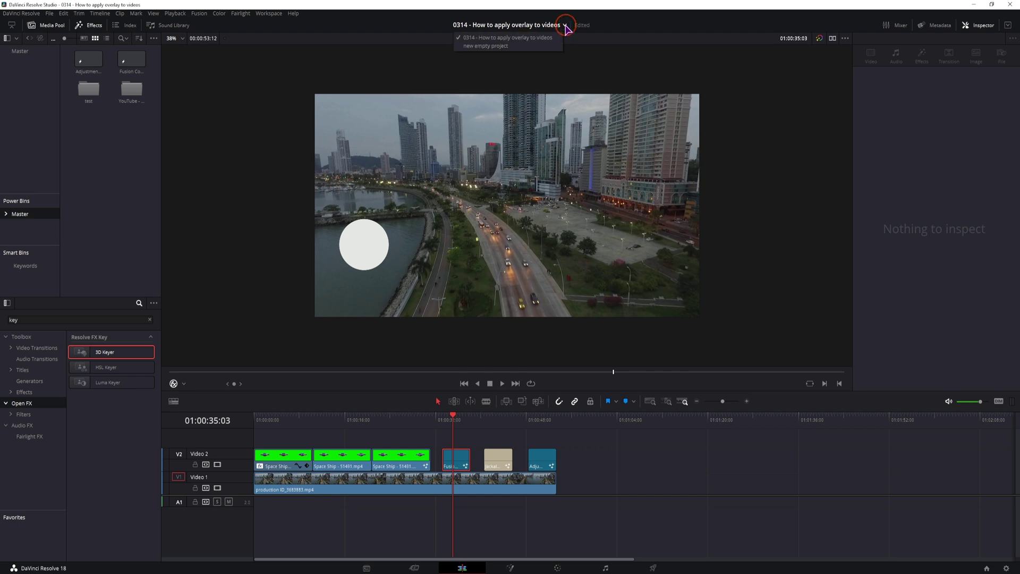
{"action": "left_click", "coordinate": [485, 46]}
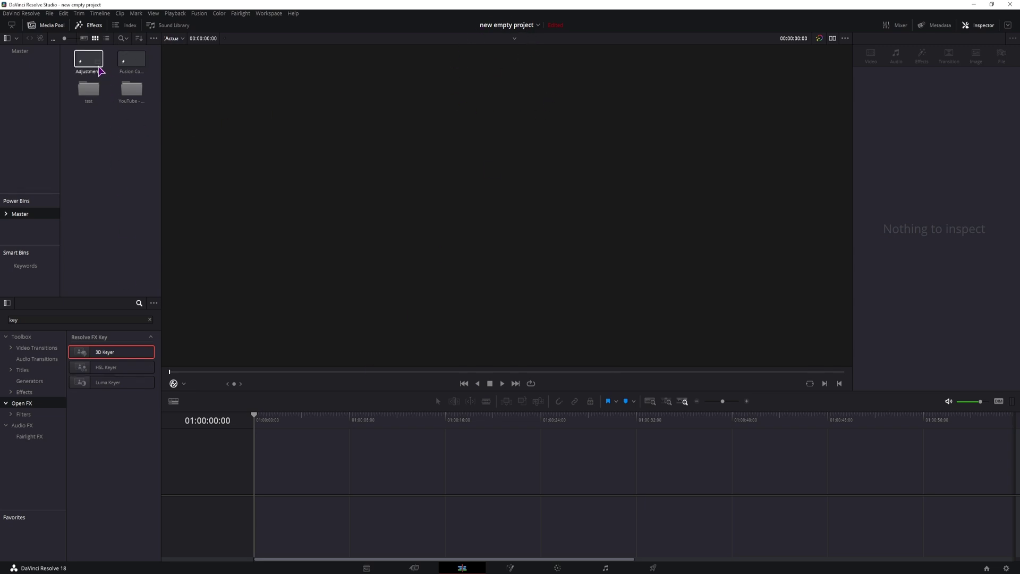
{"action": "left_click_drag", "start_coordinate": [88, 60], "coordinate": [277, 484]}
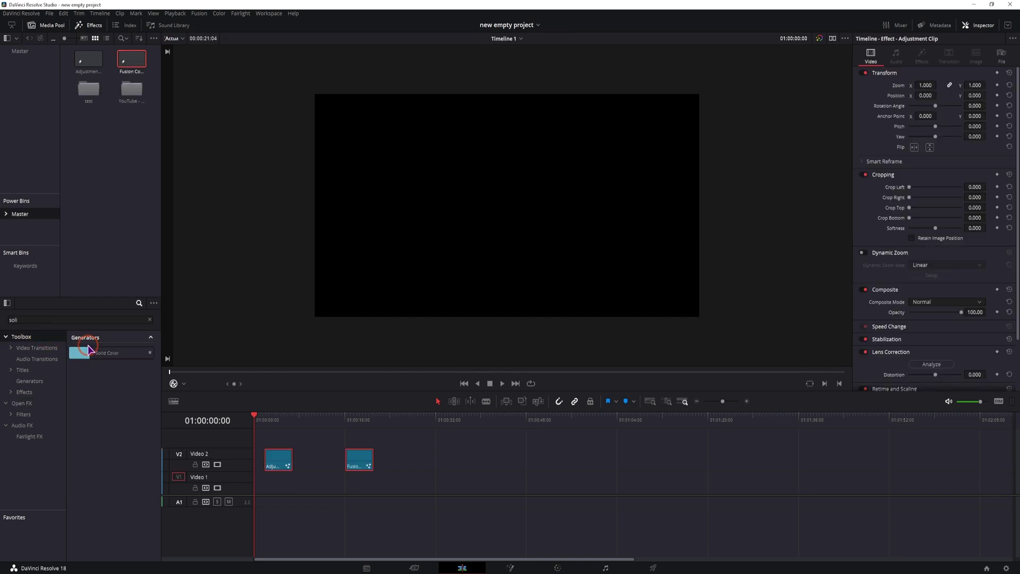
Add a blue Solid Color generator on Video 1 aligned to the start, and preview playback
{"action": "left_click_drag", "start_coordinate": [88, 352], "coordinate": [398, 483]}
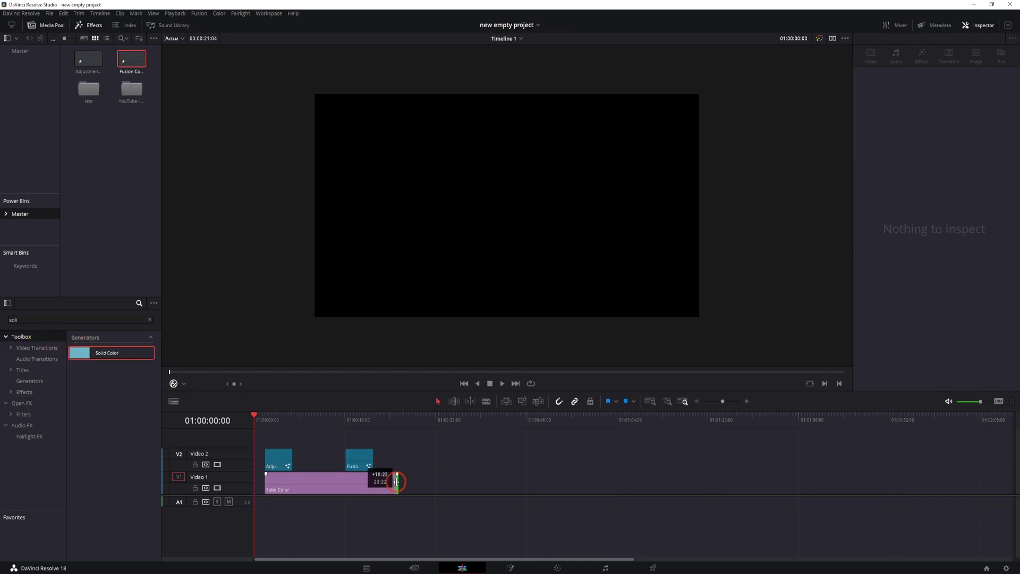
{"action": "left_click_drag", "start_coordinate": [337, 486], "coordinate": [335, 486]}
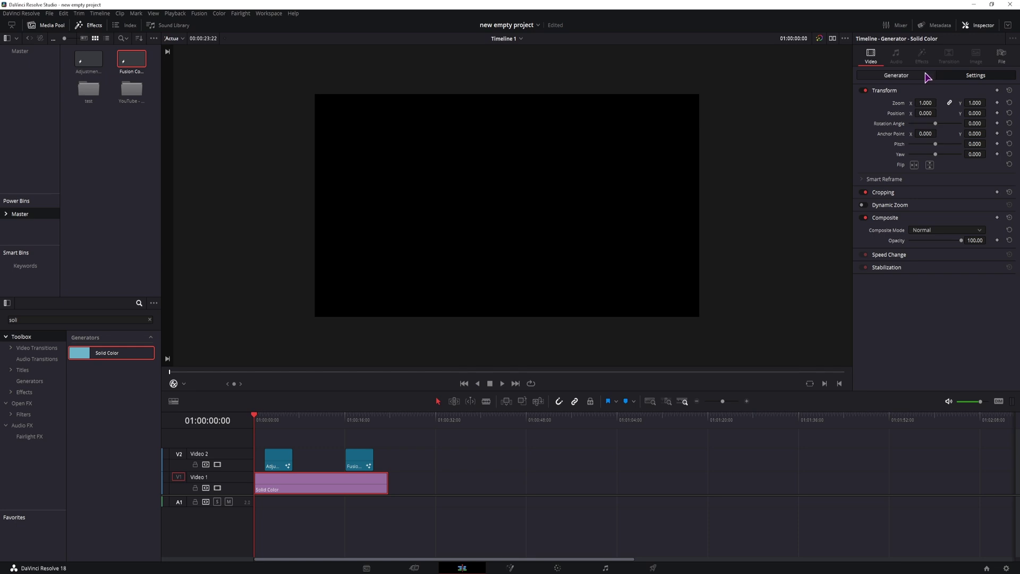
{"action": "left_click", "coordinate": [904, 75]}
{"action": "left_click", "coordinate": [916, 103]}
{"action": "left_click", "coordinate": [592, 365]}
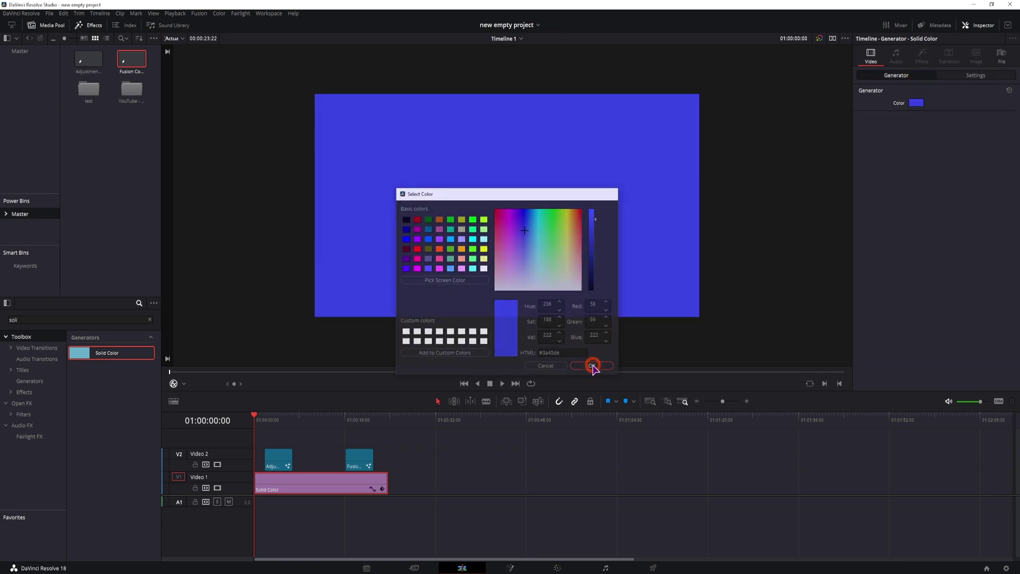
{"action": "left_click", "coordinate": [266, 420]}
{"action": "key", "text": "space"}
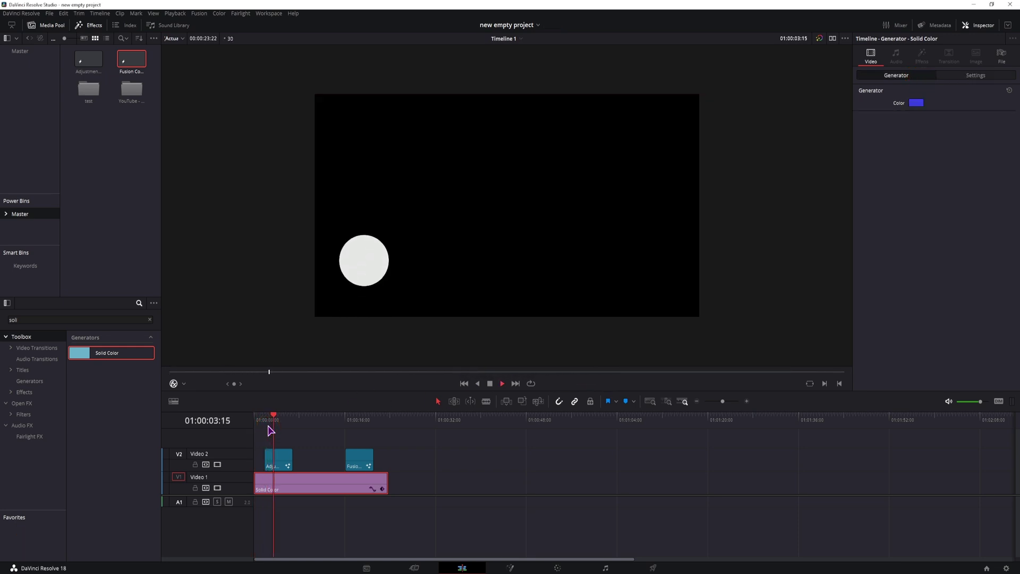
{"action": "key", "text": "space"}
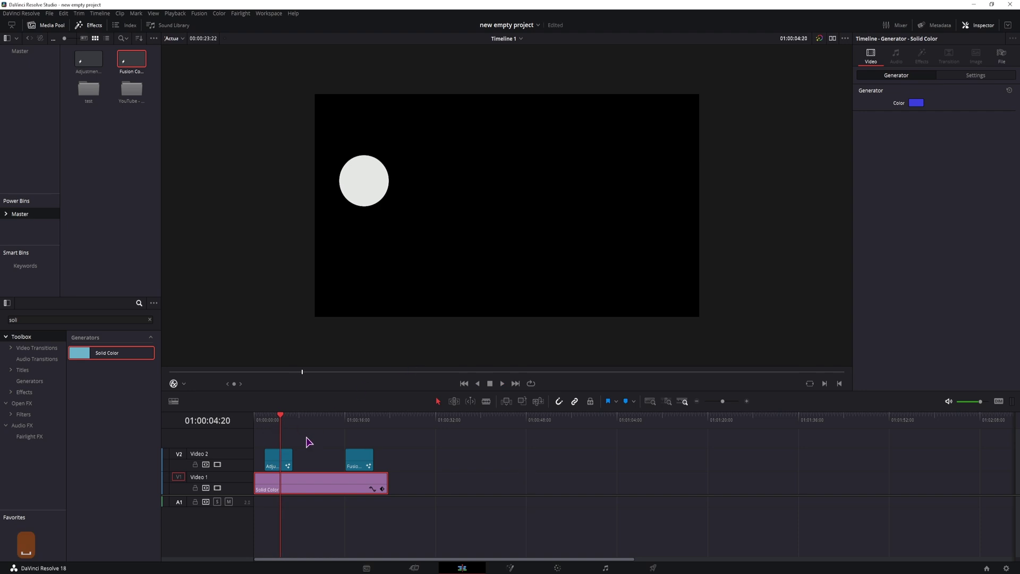
Set the adjustment clip's composite mode to Add
{"action": "left_click", "coordinate": [284, 462]}
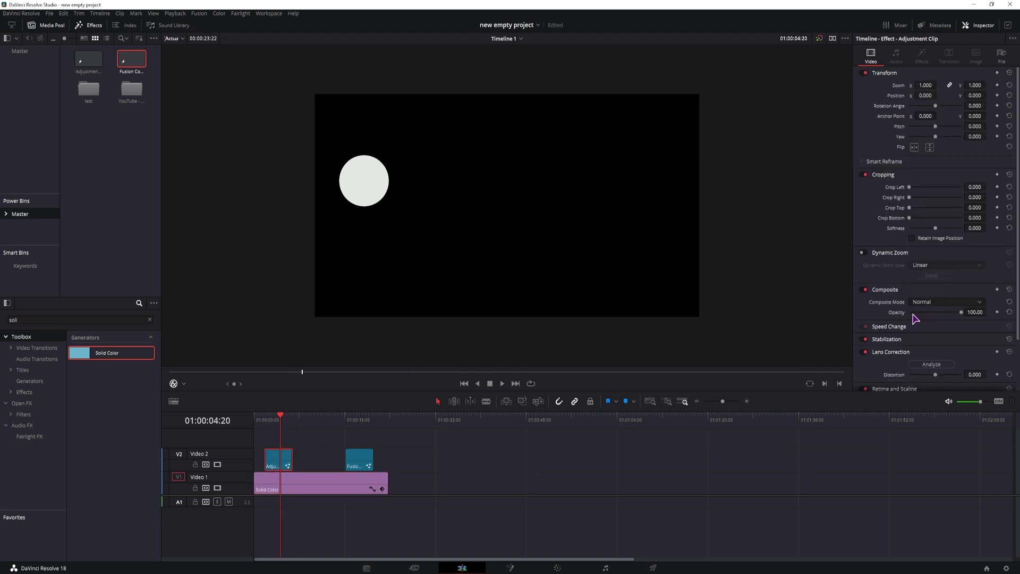
{"action": "left_click", "coordinate": [928, 302]}
{"action": "left_click", "coordinate": [920, 324]}
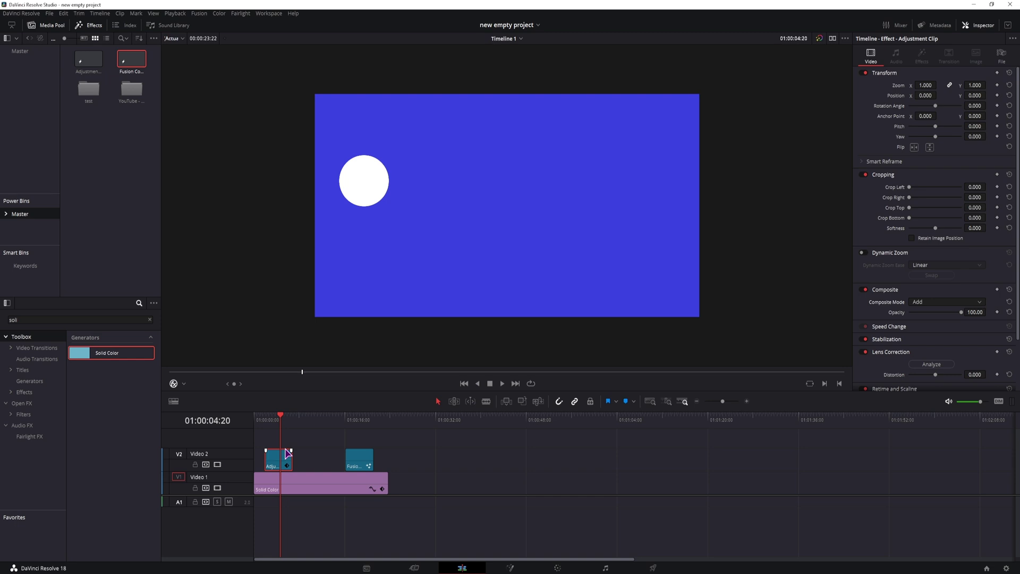
{"action": "left_click", "coordinate": [359, 458]}
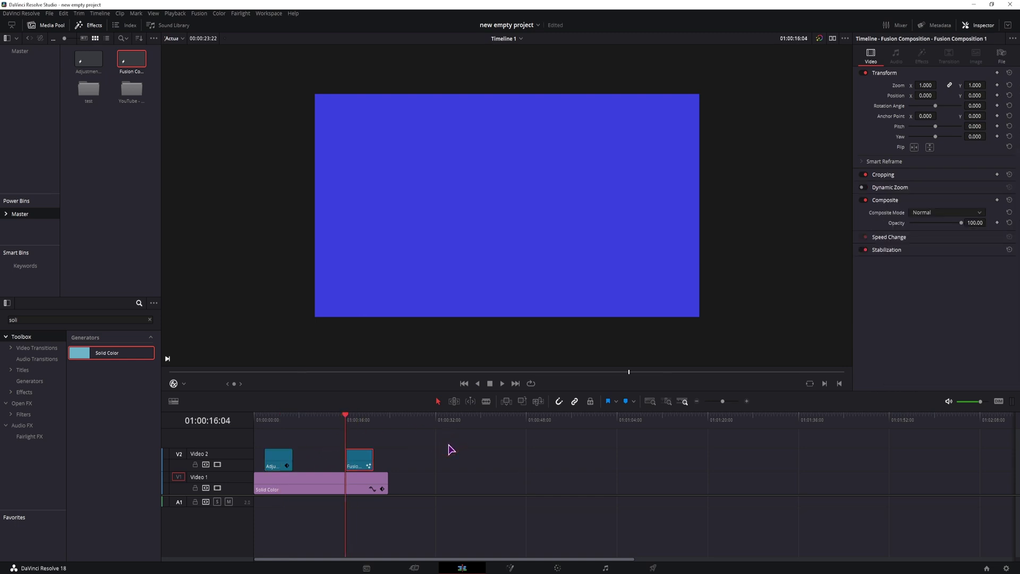
{"action": "key", "text": "space"}
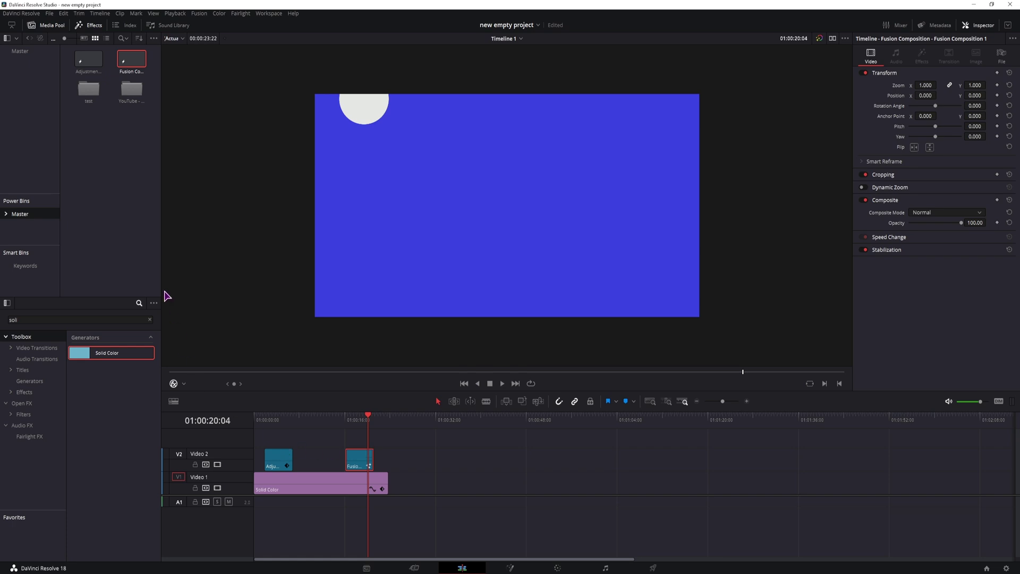
{"action": "left_click", "coordinate": [87, 59]}
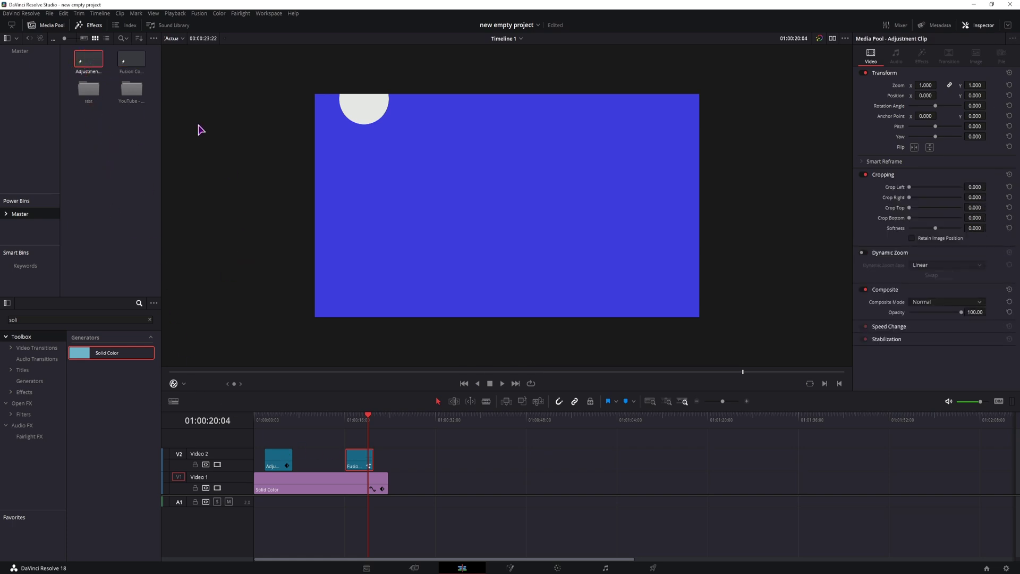